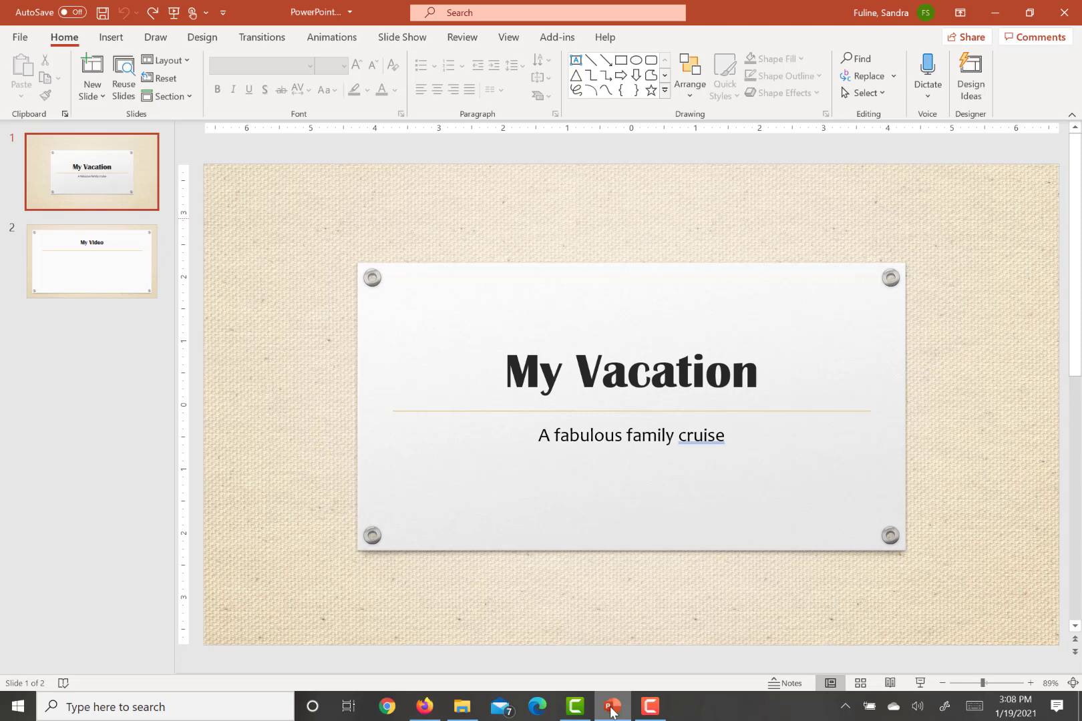
pyautogui.click(611, 708)
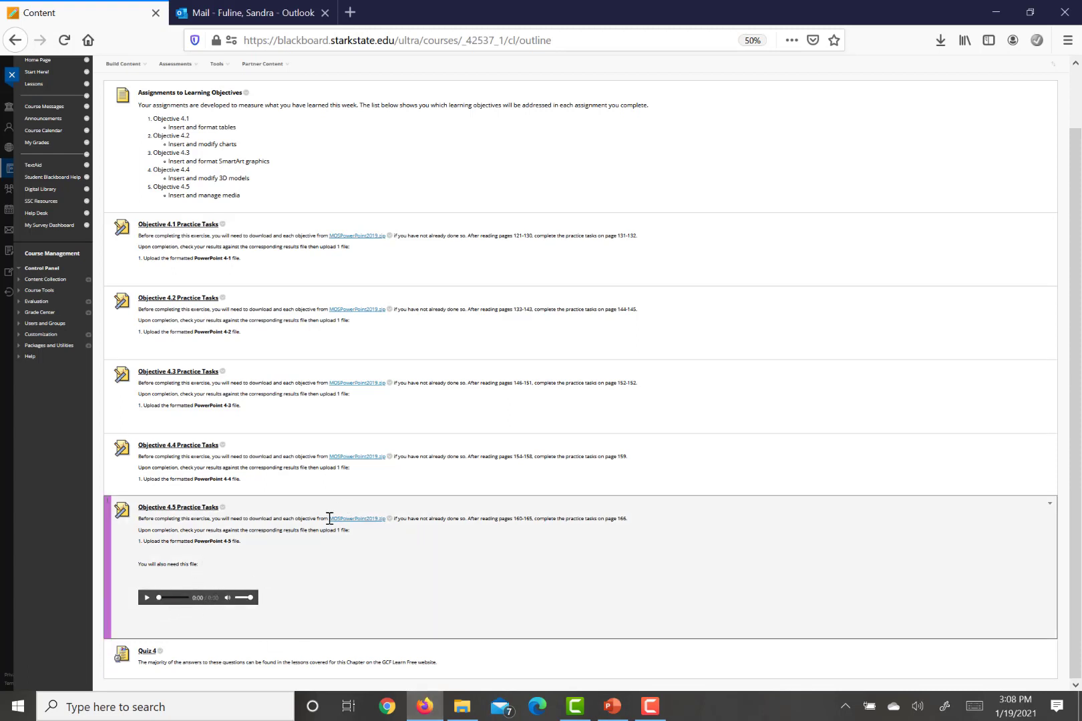
pyautogui.rightClick(207, 598)
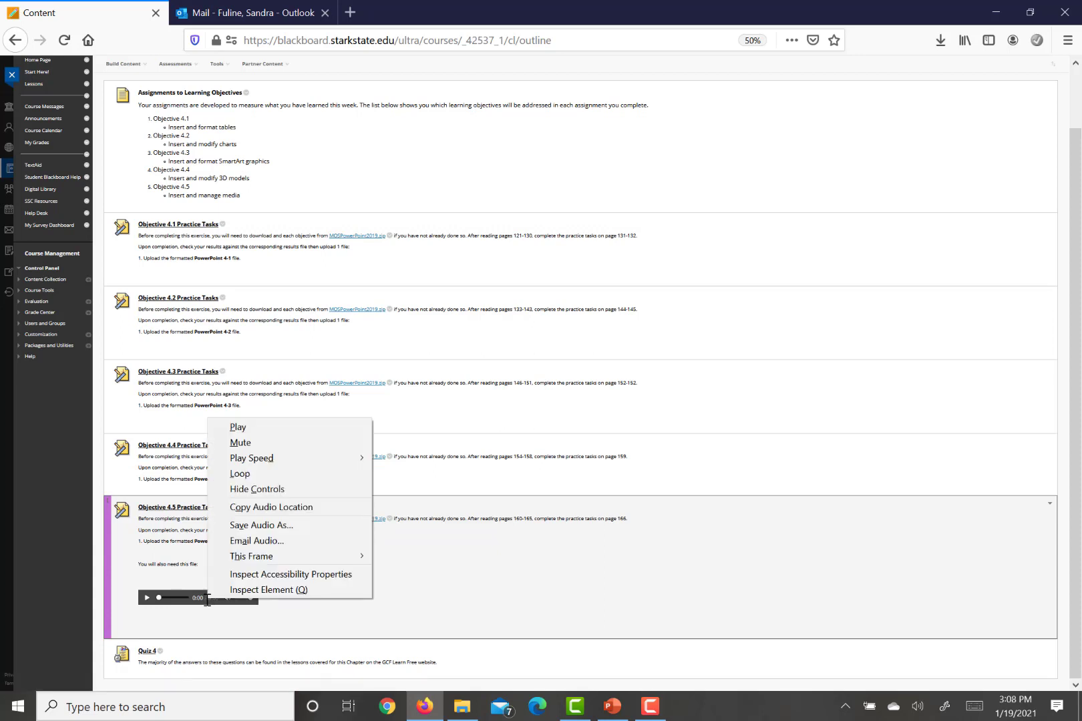
pyautogui.click(288, 527)
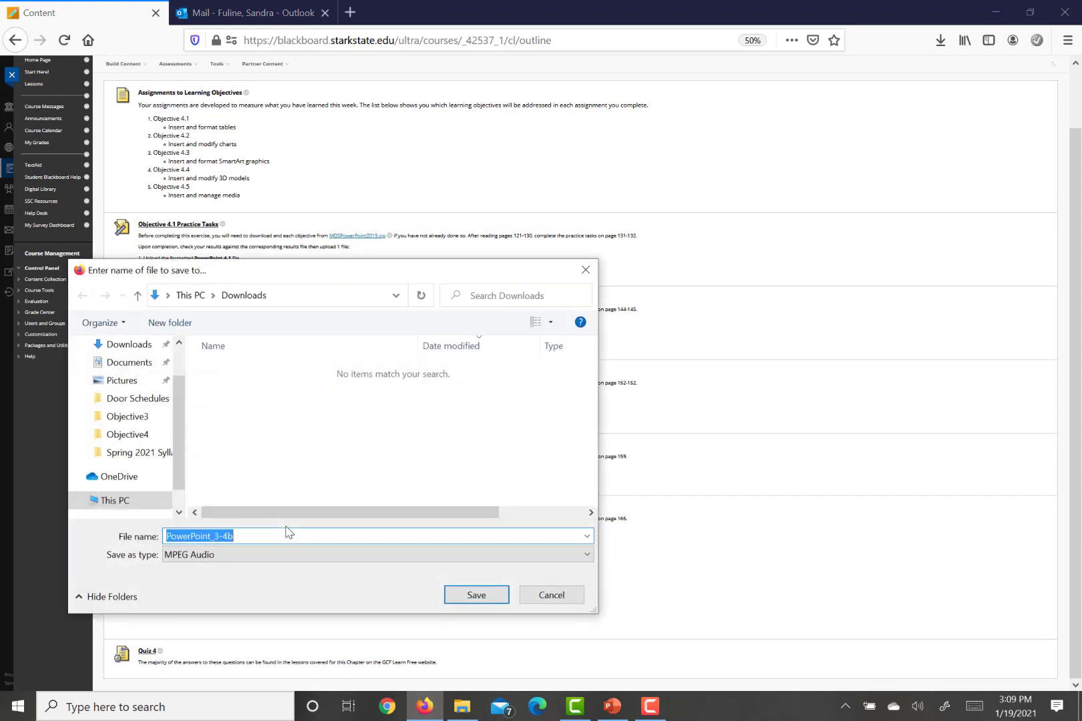
pyautogui.moveTo(183, 415); pyautogui.dragTo(184, 389)
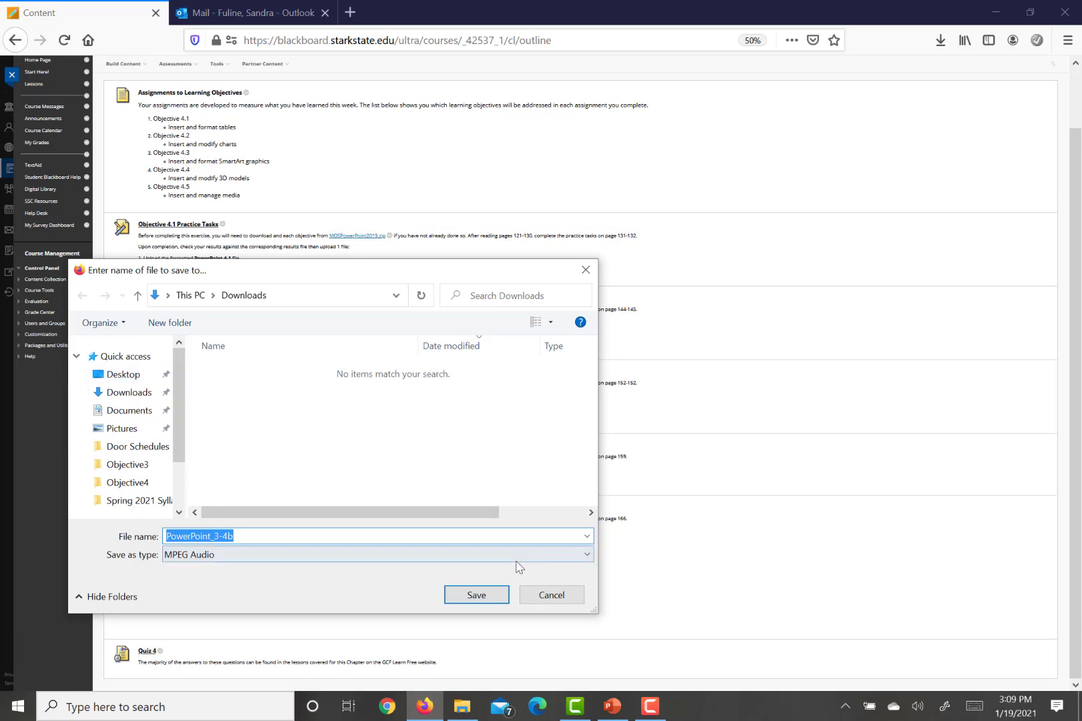
pyautogui.click(557, 594)
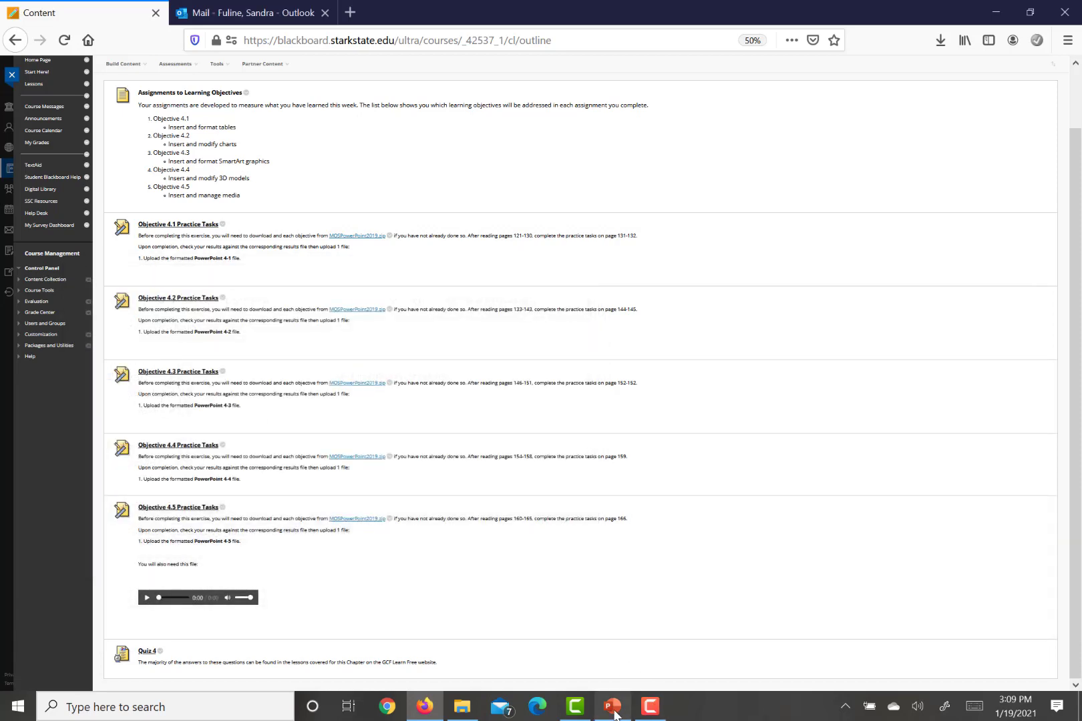
# Insert the PowerPoint_3-4b audio file from Quick access onto the My Vacation title slide
pyautogui.click(612, 706)
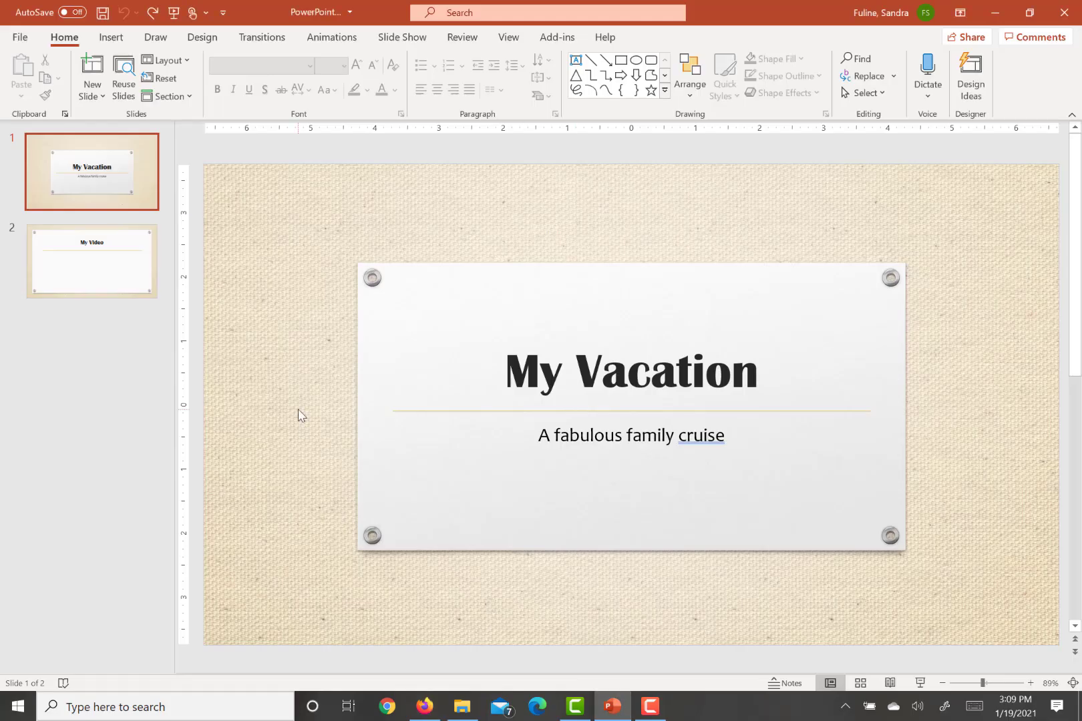
pyautogui.click(112, 39)
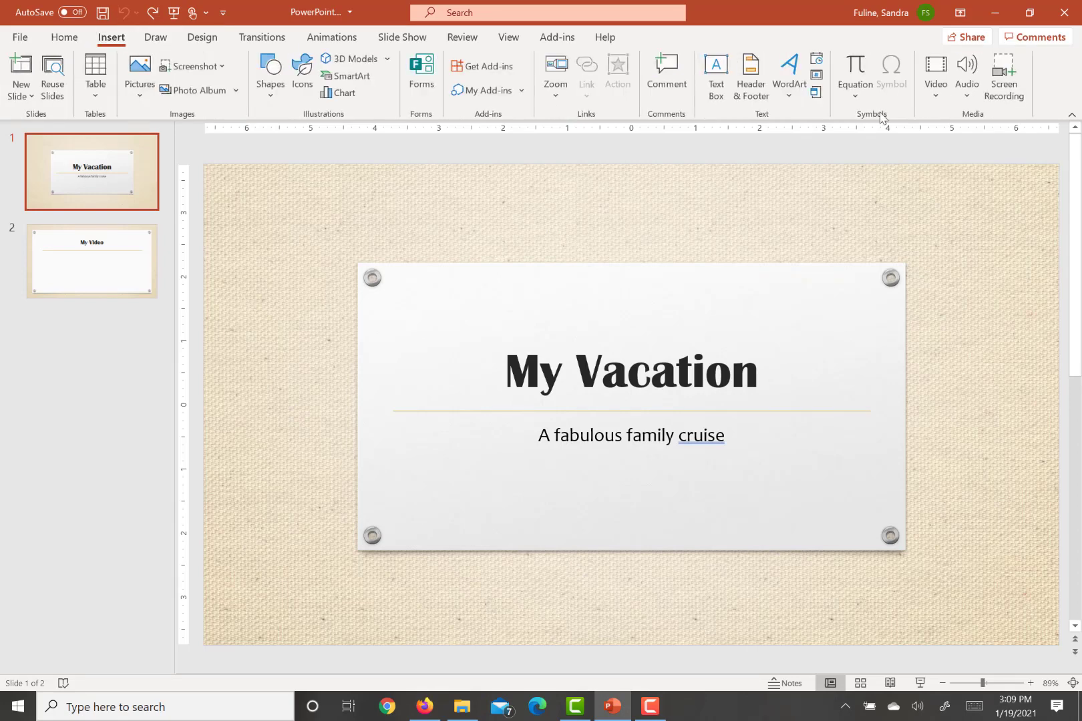
pyautogui.click(967, 91)
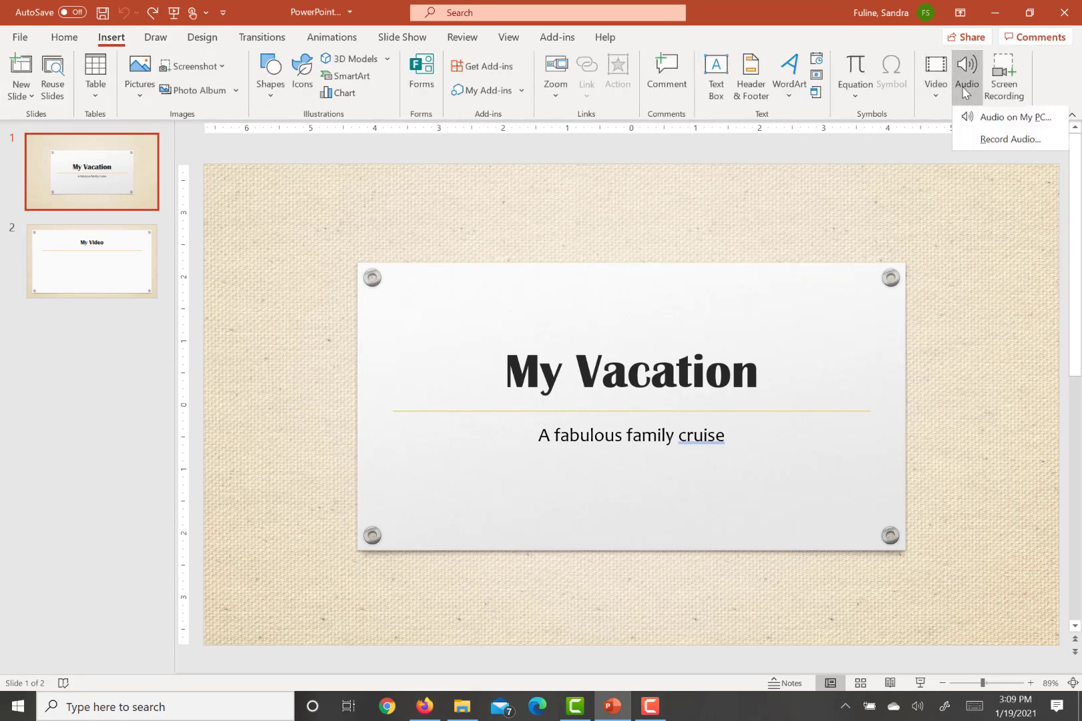
pyautogui.click(974, 120)
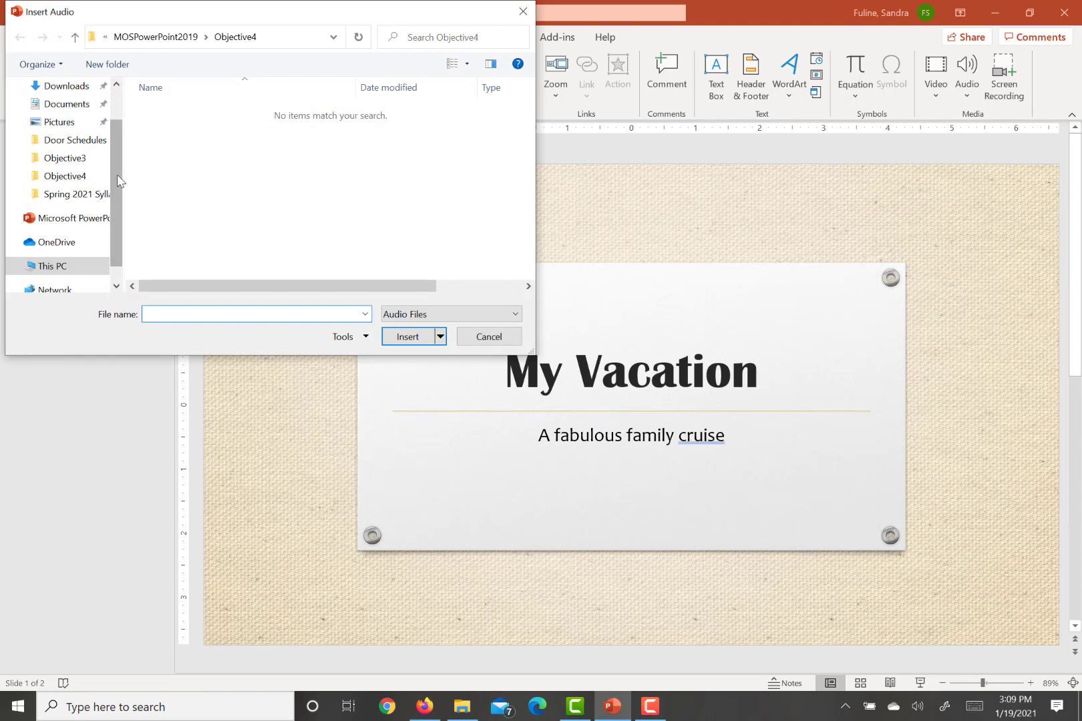
pyautogui.scroll(1, 114, 168)
pyautogui.click(74, 101)
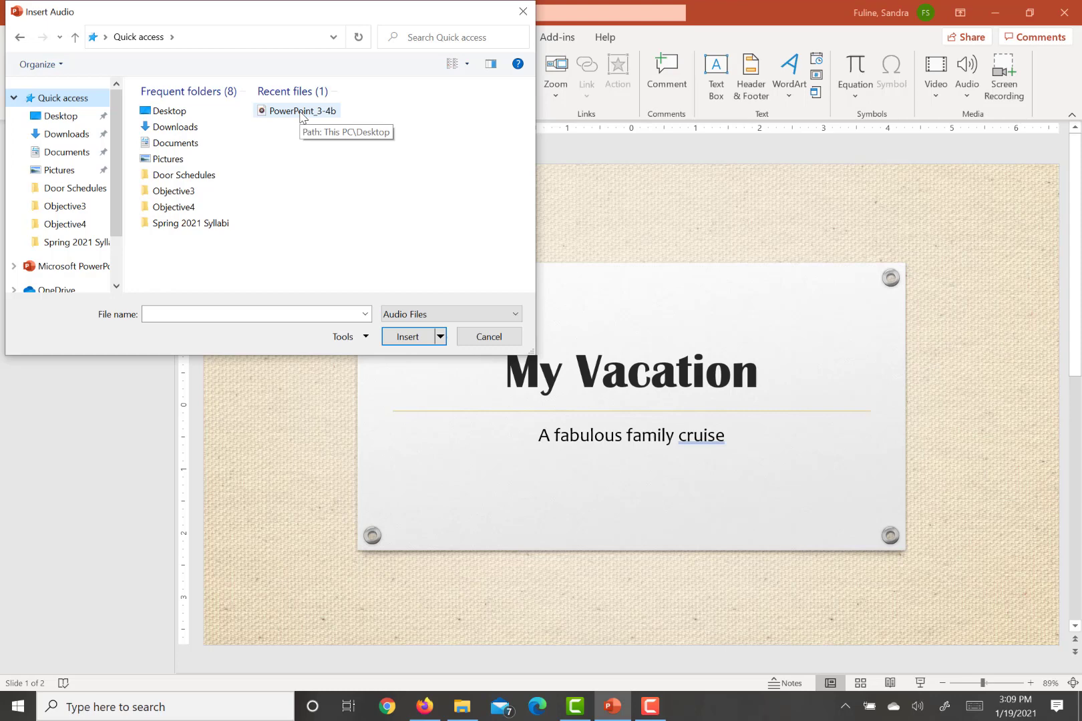
pyautogui.doubleClick(302, 112)
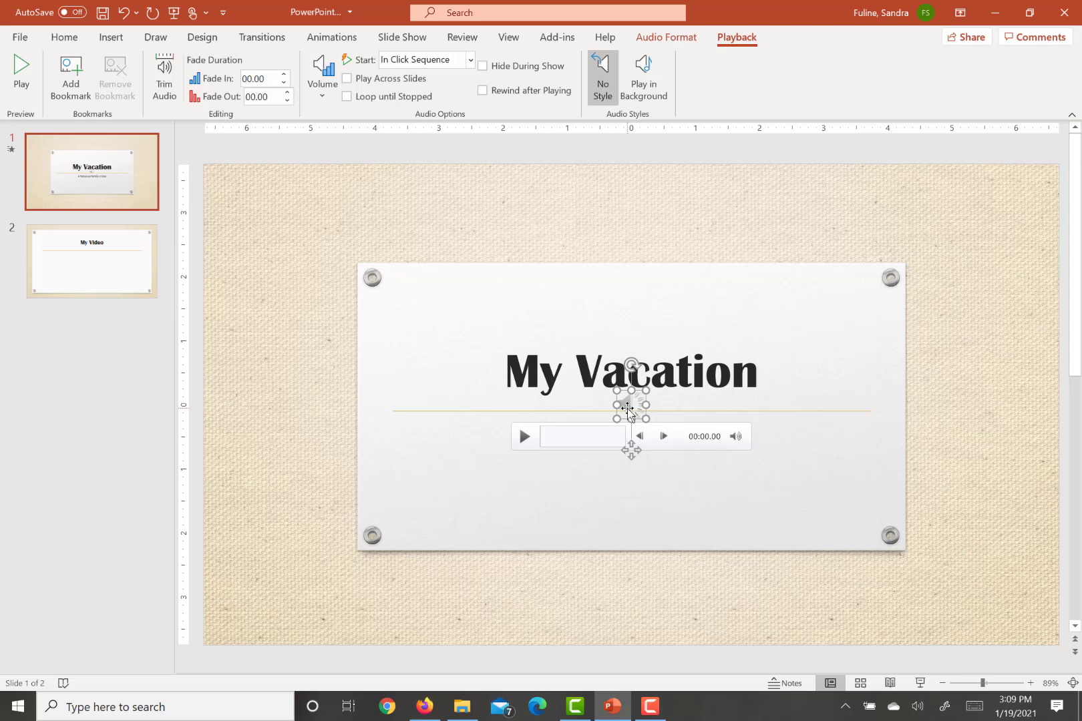
# Apply Play in Background to the slide 1 audio so it auto-starts, loops and hides
pyautogui.click(649, 90)
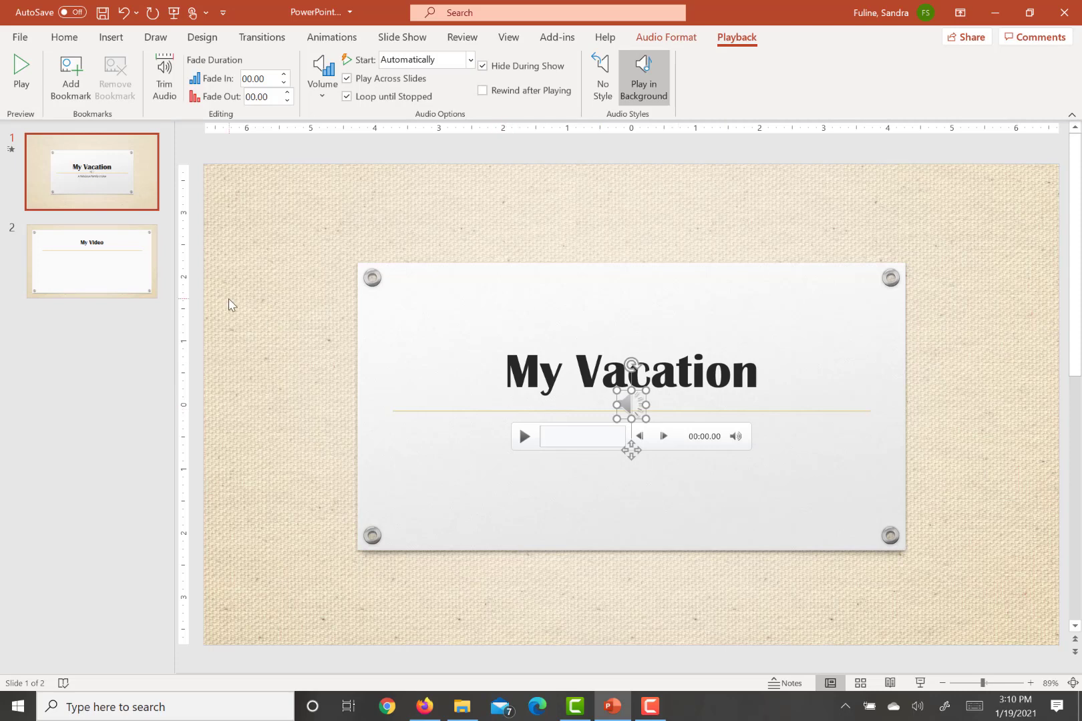
# Insert the PowerPoint_4-5 video from the Objective4 folder onto slide 2, My Video
pyautogui.click(113, 267)
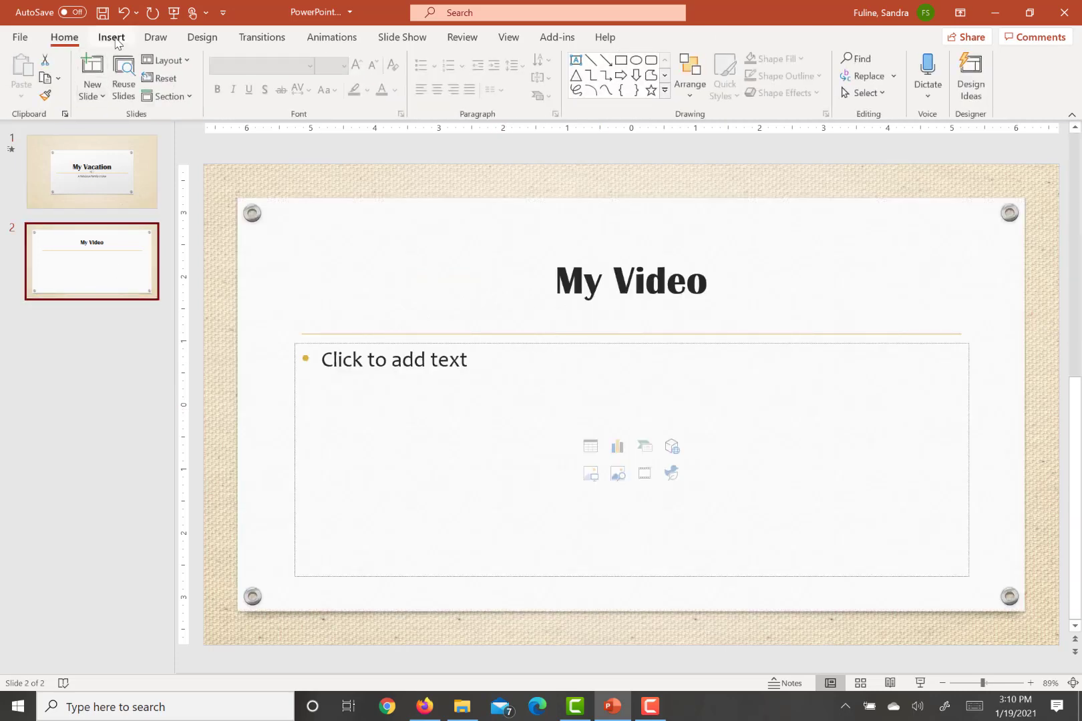
pyautogui.click(112, 37)
pyautogui.click(941, 86)
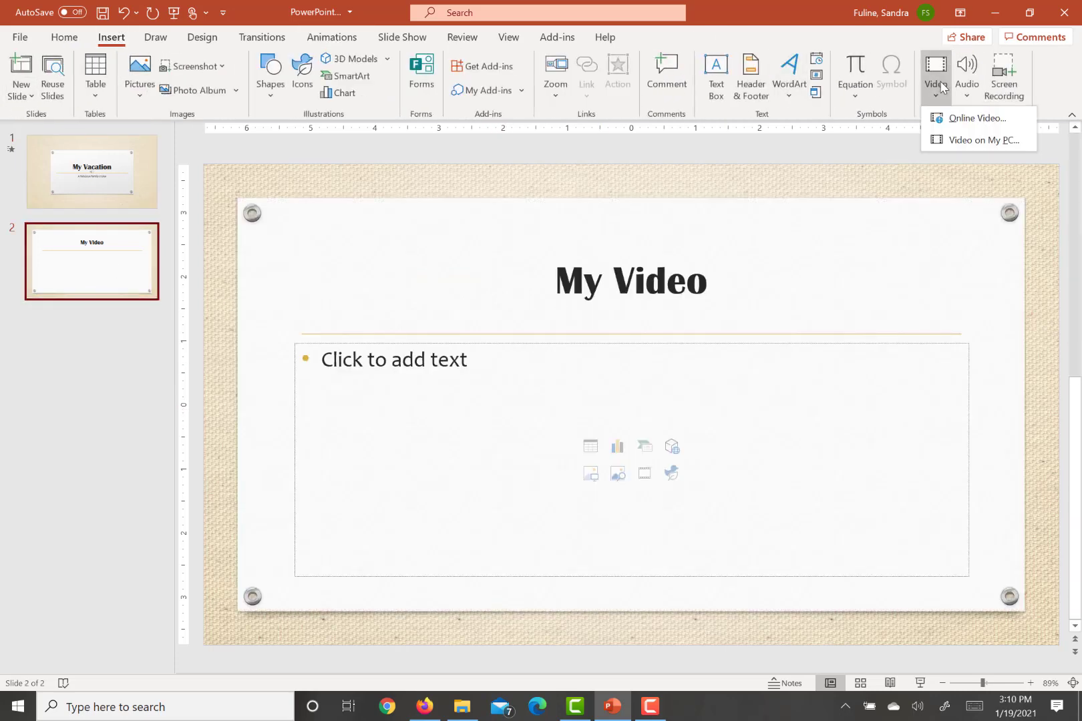
pyautogui.click(948, 140)
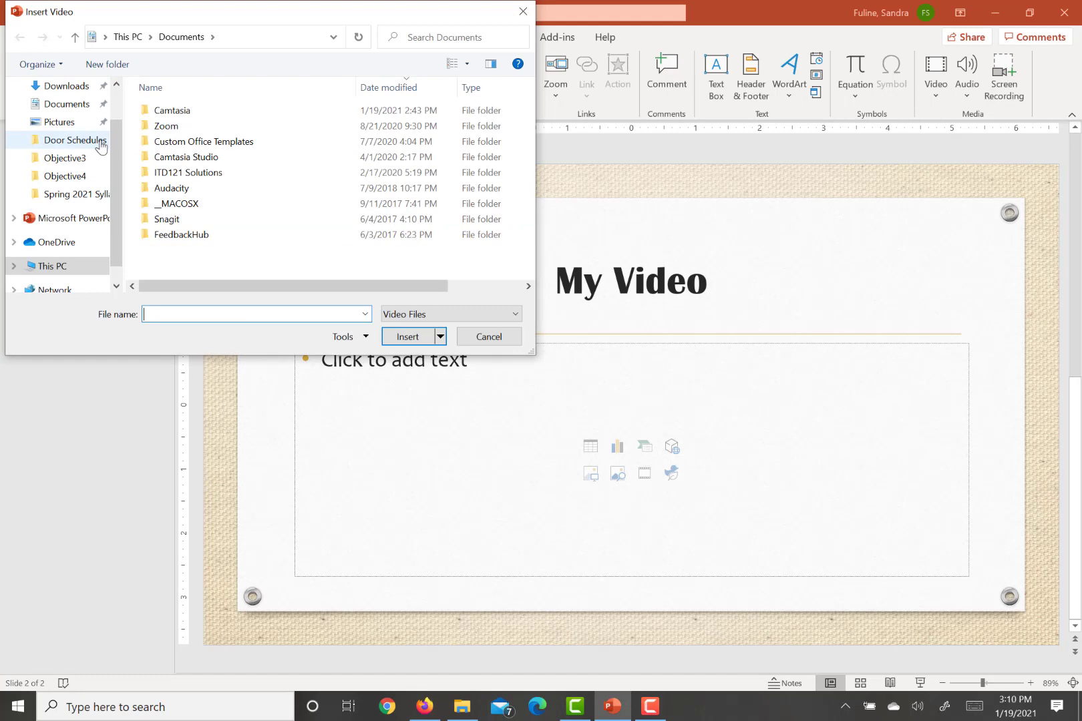
pyautogui.click(82, 179)
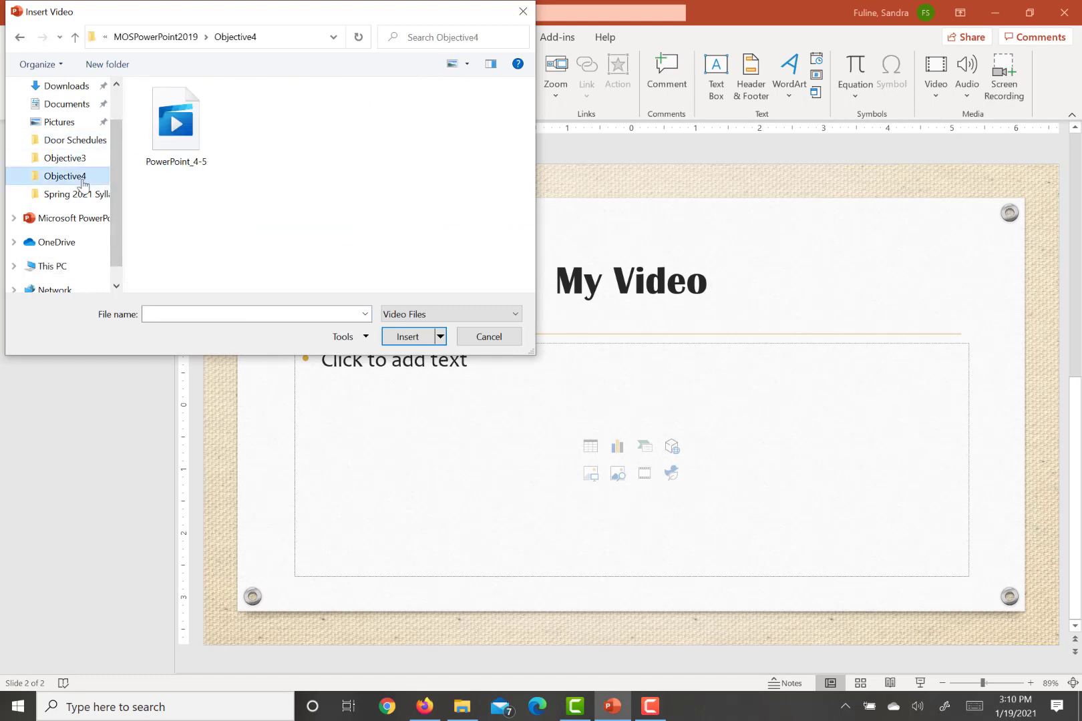
pyautogui.doubleClick(181, 124)
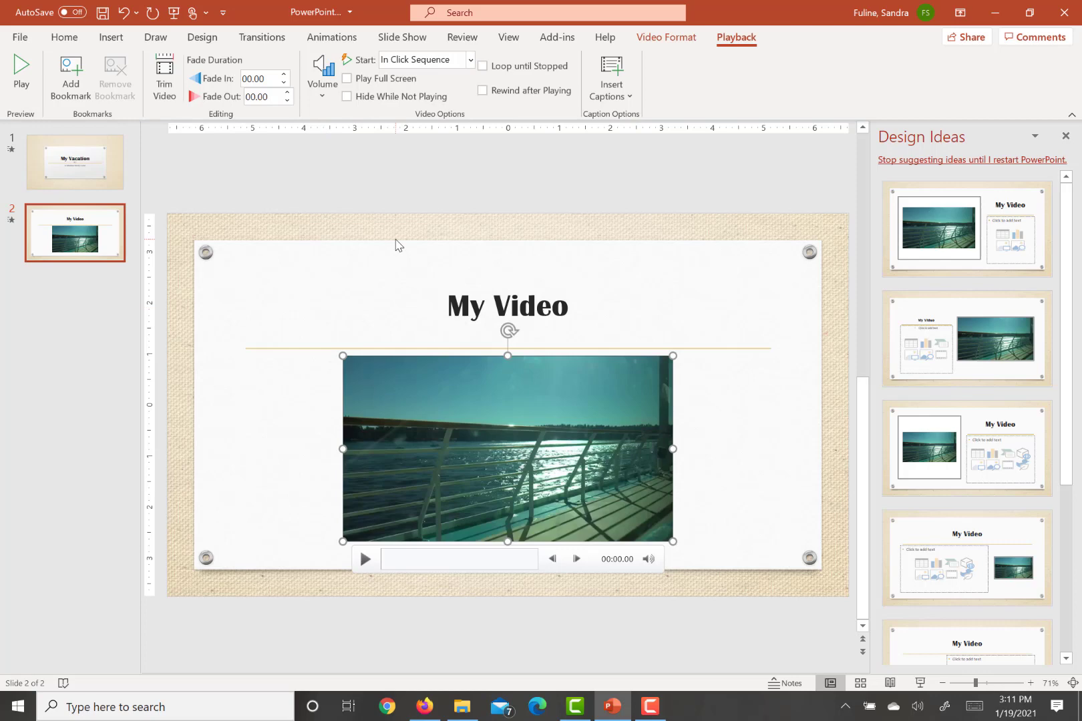
# In Trim Video, move the start point to about 00:25 using the marker and spin arrows
pyautogui.click(164, 77)
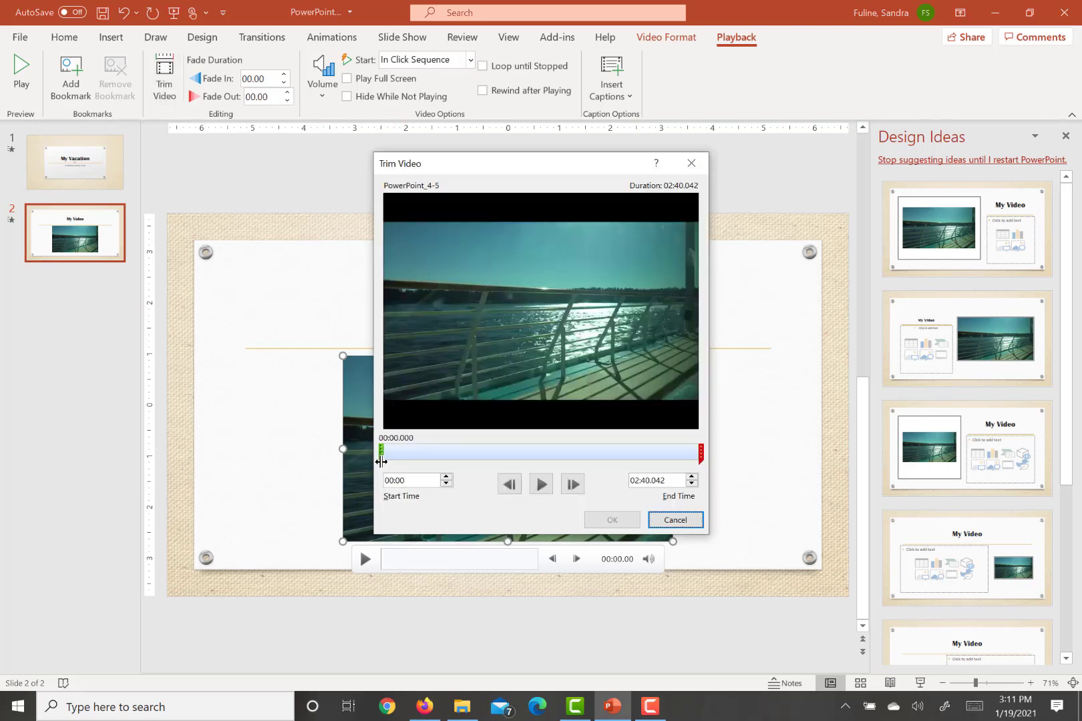
pyautogui.moveTo(380, 462)
pyautogui.mouseDown()
pyautogui.moveTo(450, 462)
pyautogui.moveTo(435, 463)
pyautogui.mouseUp()
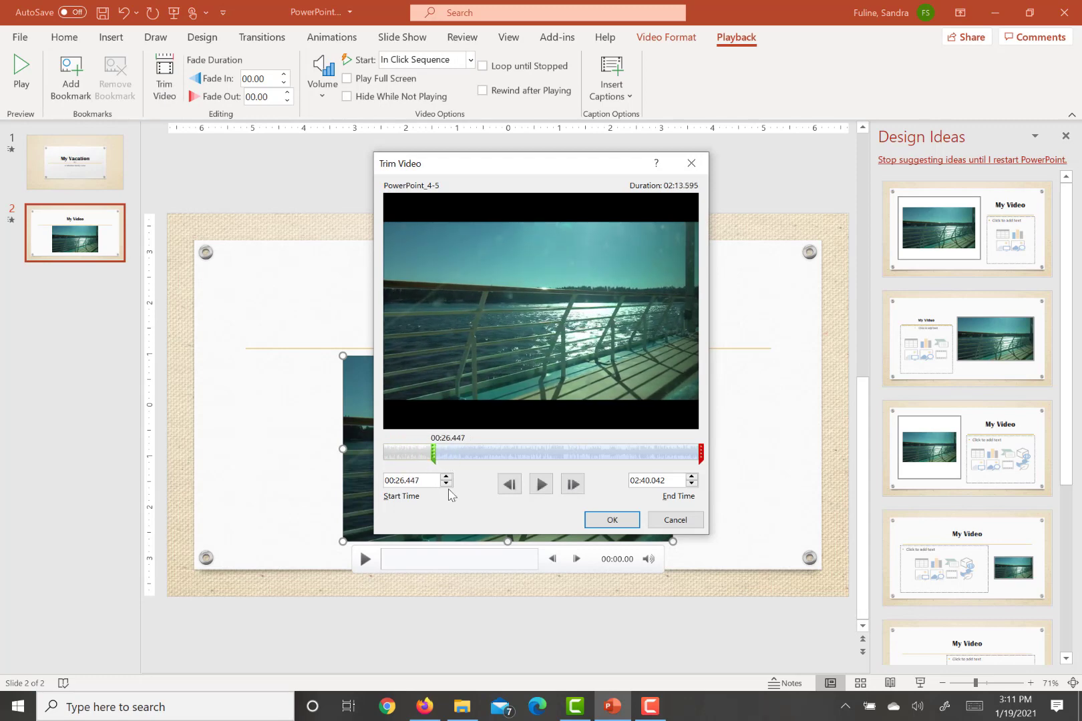
pyautogui.click(447, 485)
pyautogui.click(448, 485)
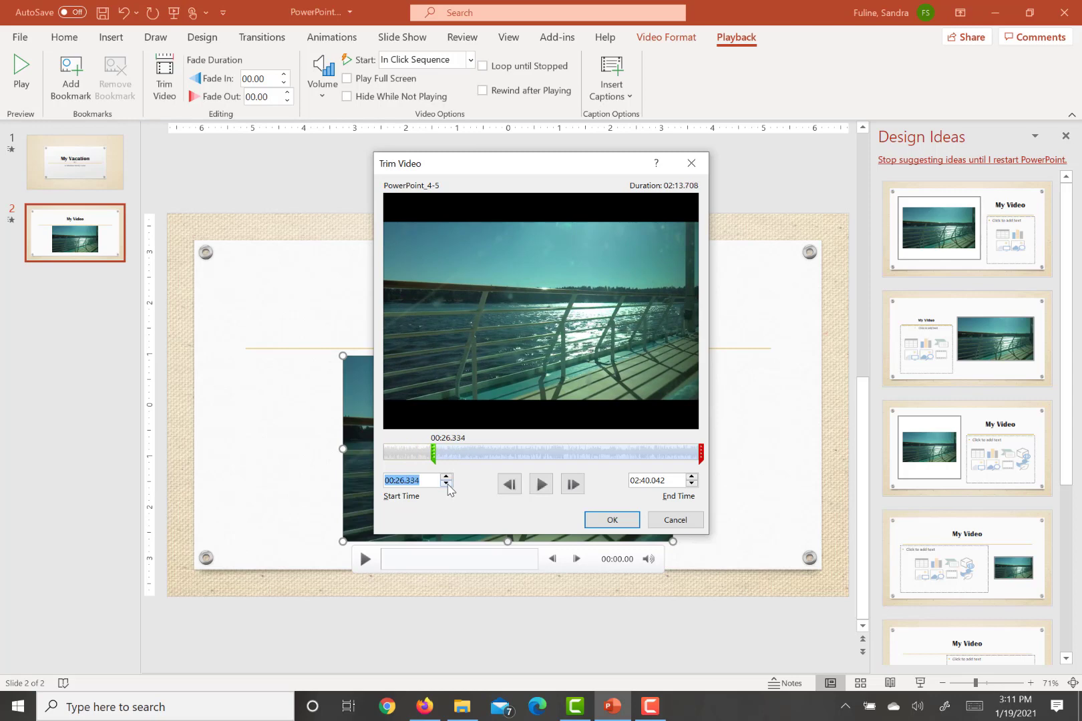
pyautogui.click(448, 486)
pyautogui.click(448, 485)
pyautogui.click(447, 486)
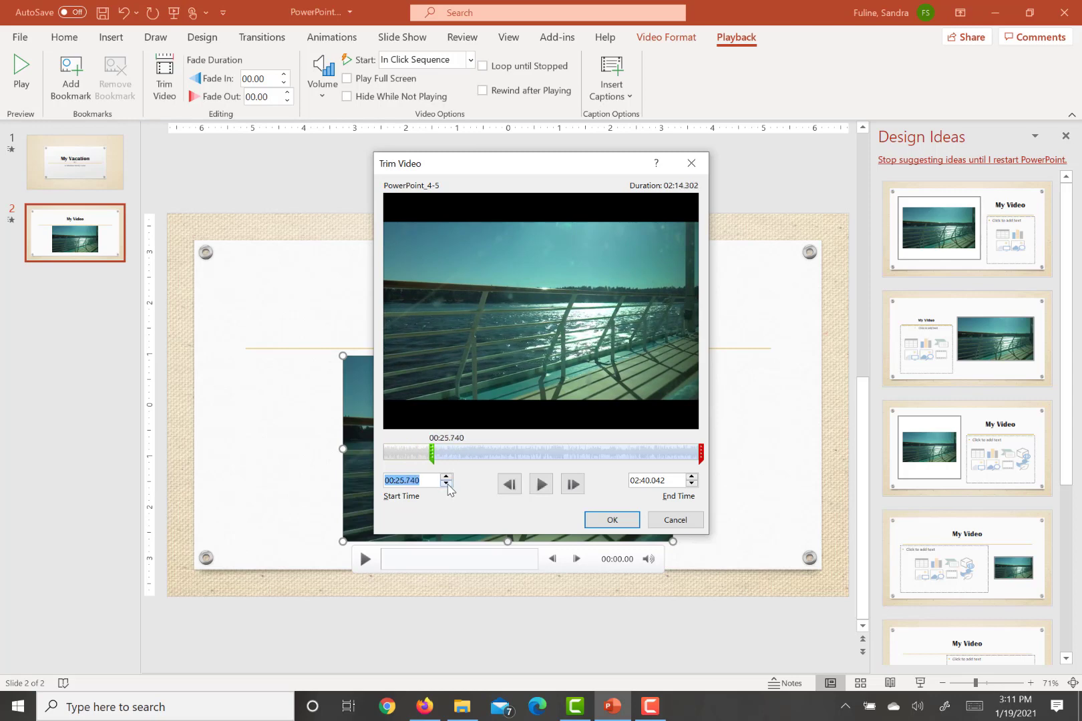
pyautogui.click(448, 485)
pyautogui.click(446, 485)
pyautogui.click(446, 486)
pyautogui.click(446, 486)
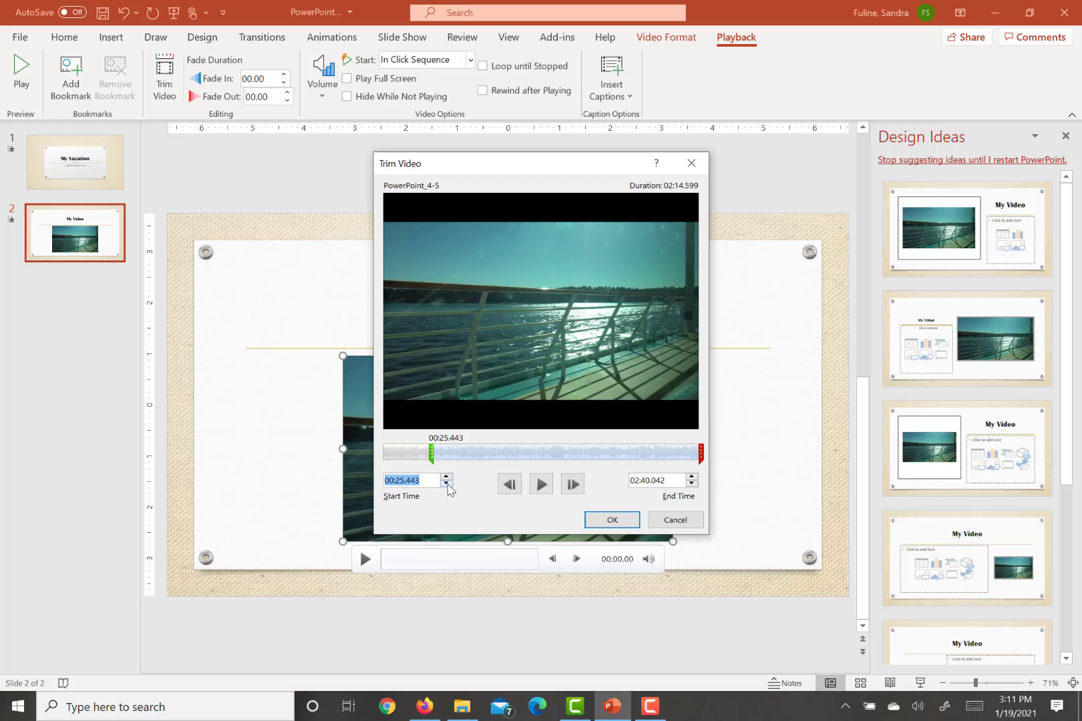
pyautogui.click(446, 485)
pyautogui.click(446, 486)
pyautogui.click(446, 485)
pyautogui.click(446, 485)
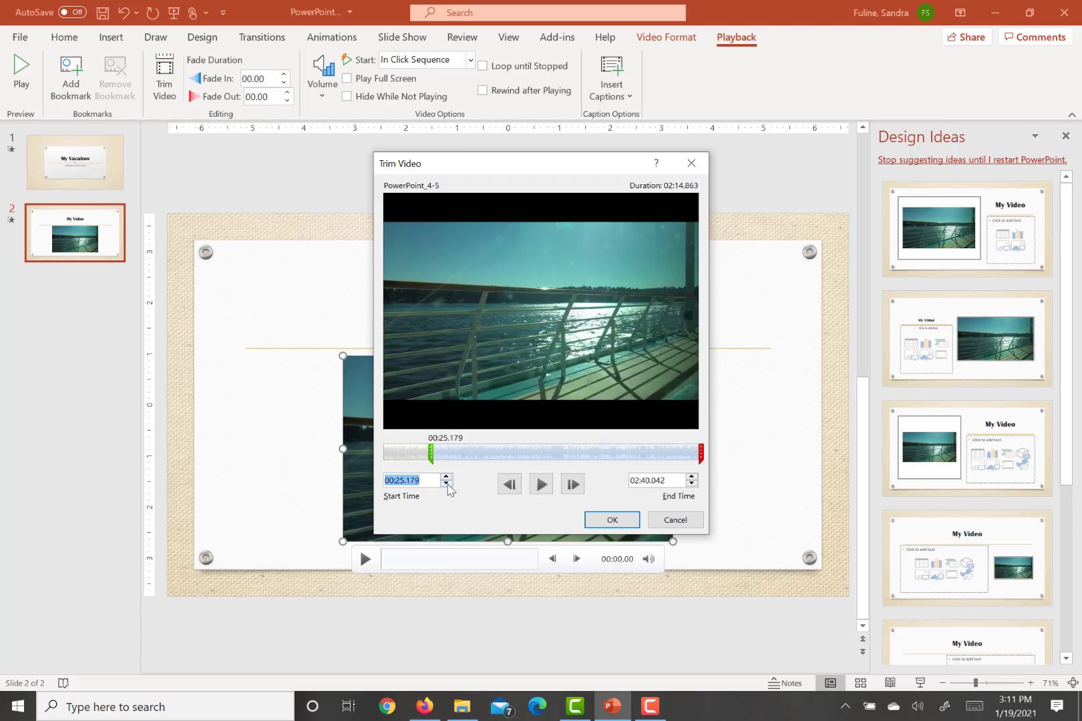
pyautogui.click(446, 485)
pyautogui.click(446, 485)
pyautogui.click(446, 485)
pyautogui.click(446, 486)
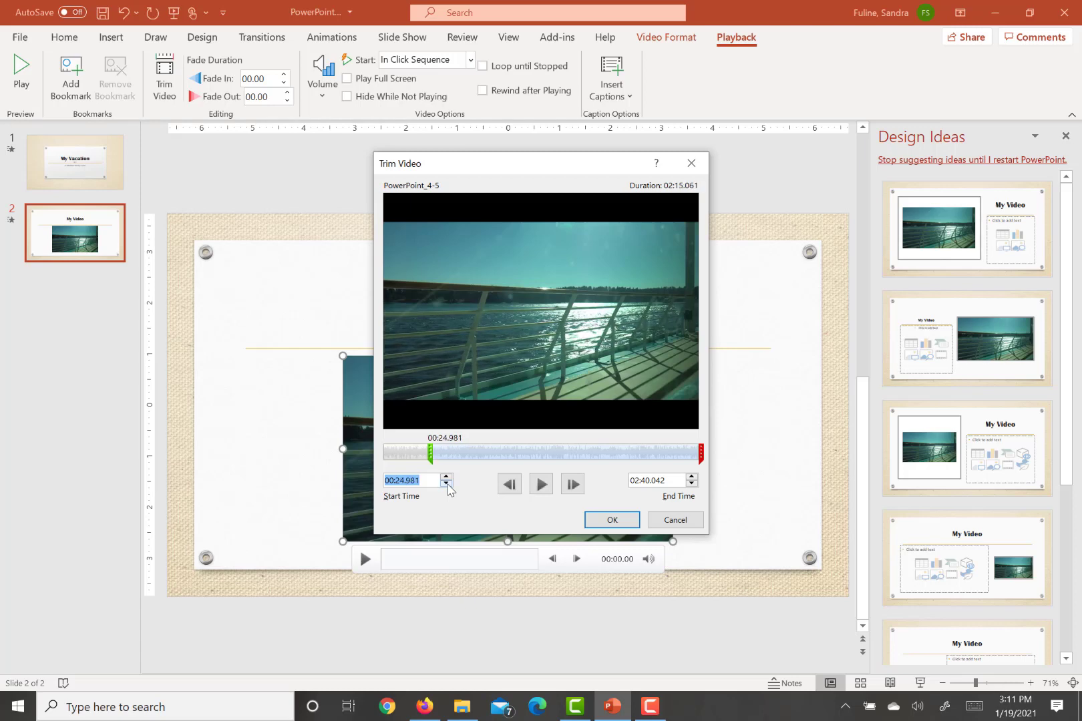
pyautogui.click(446, 486)
pyautogui.click(446, 476)
pyautogui.click(446, 477)
# Remove the milliseconds so Start Time reads exactly 00:25 and confirm
pyautogui.click(435, 480)
pyautogui.press('BackSpace')
pyautogui.press('BackSpace')
pyautogui.press('BackSpace')
pyautogui.press('BackSpace')
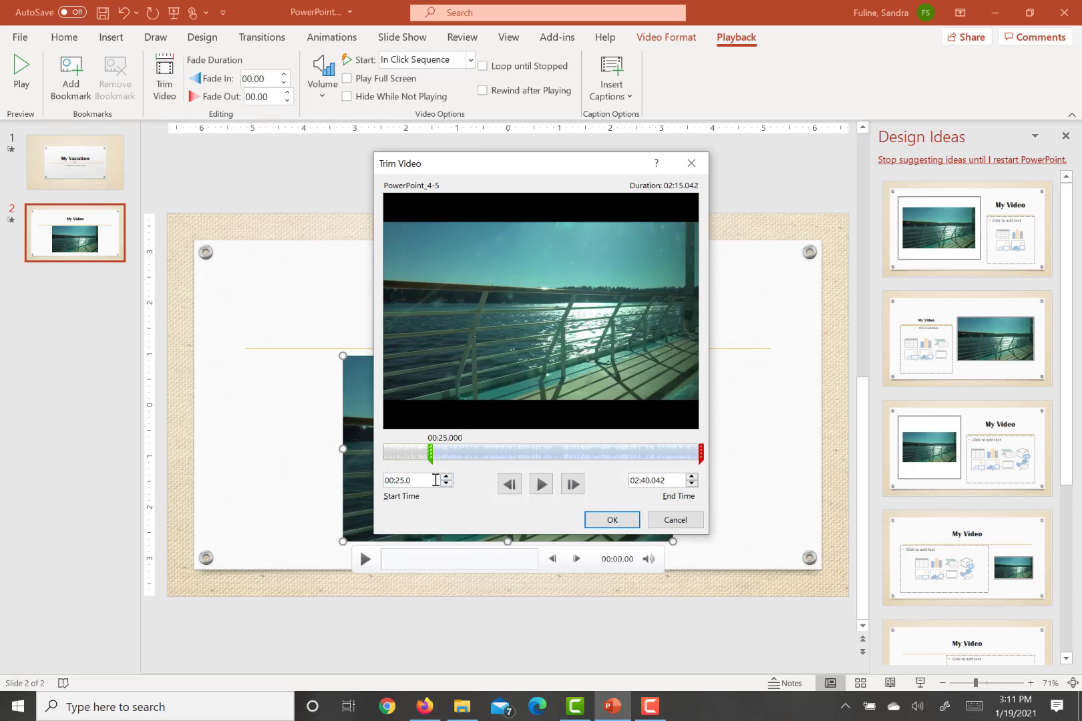
pyautogui.press('Return')
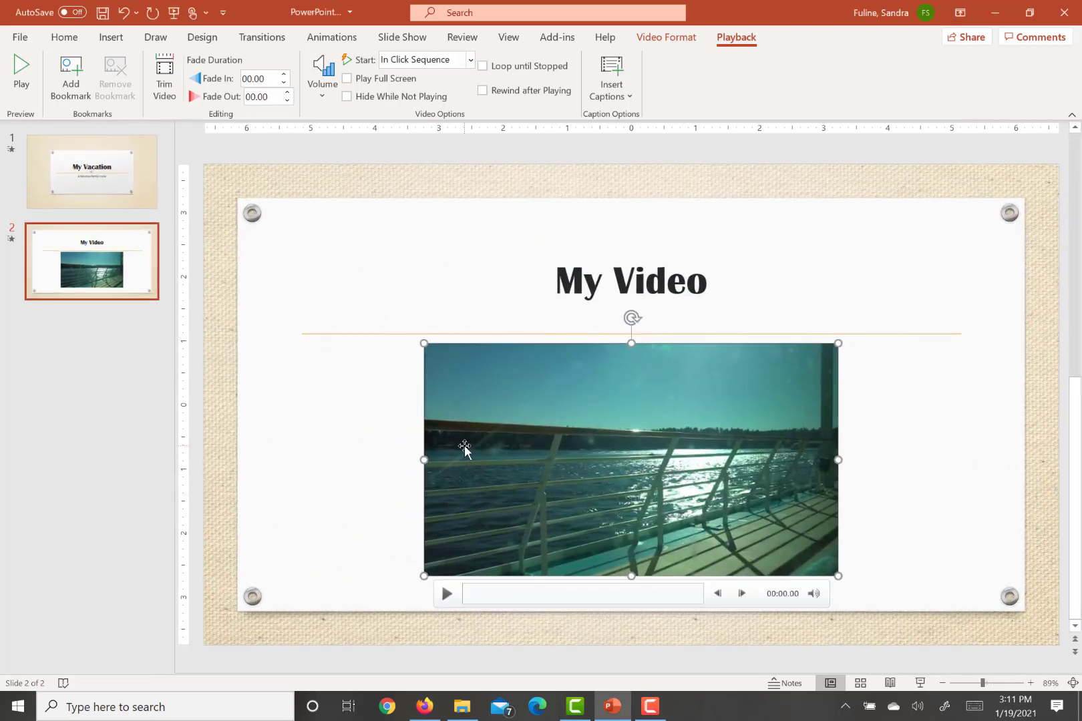
# Set the trim End Time to 01:25, preview the one-minute clip, and apply it
pyautogui.click(164, 79)
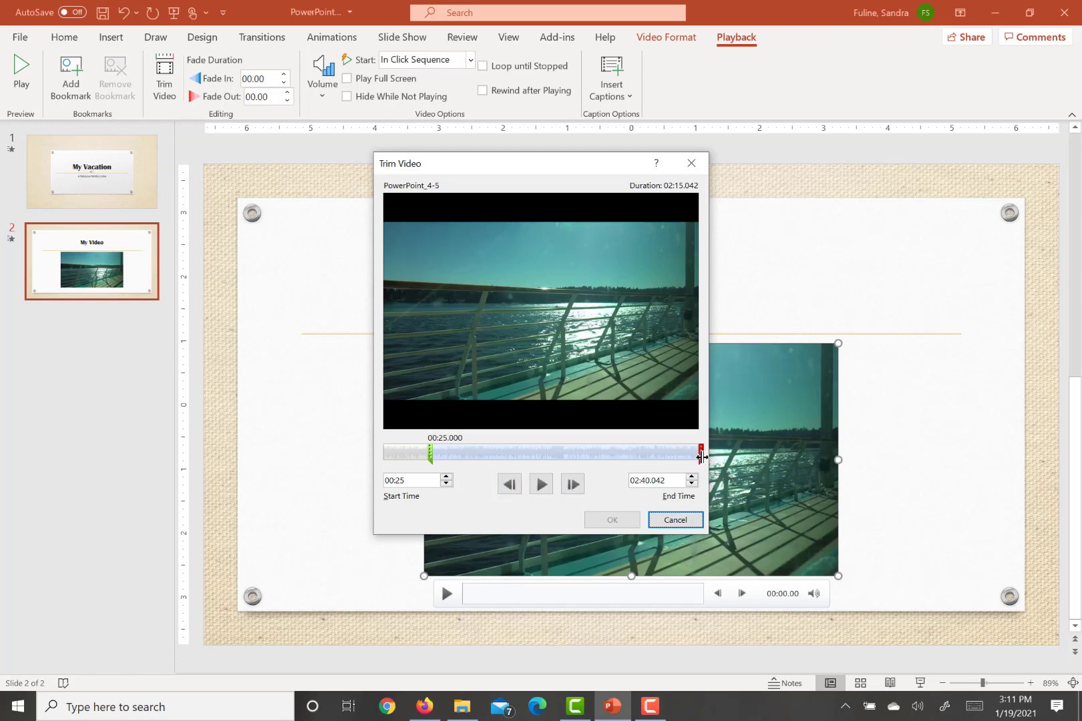
pyautogui.moveTo(701, 457)
pyautogui.mouseDown()
pyautogui.moveTo(510, 461)
pyautogui.moveTo(556, 457)
pyautogui.mouseUp()
pyautogui.click(675, 483)
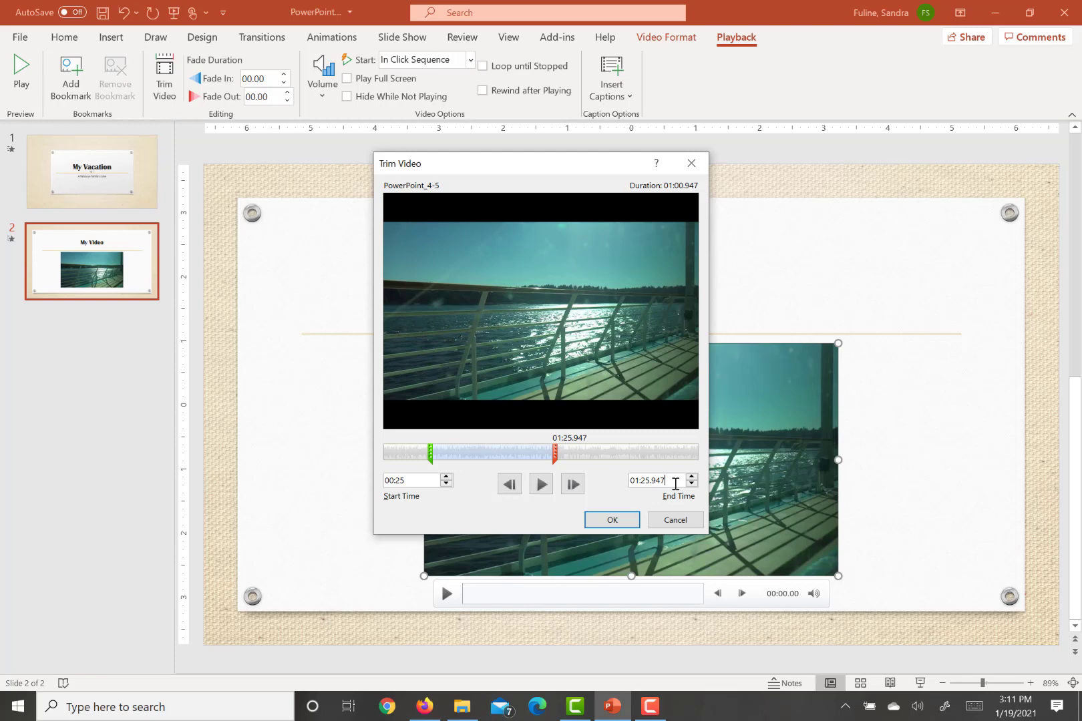
pyautogui.press('BackSpace')
pyautogui.press('BackSpace')
pyautogui.press('BackSpace')
pyautogui.press('BackSpace')
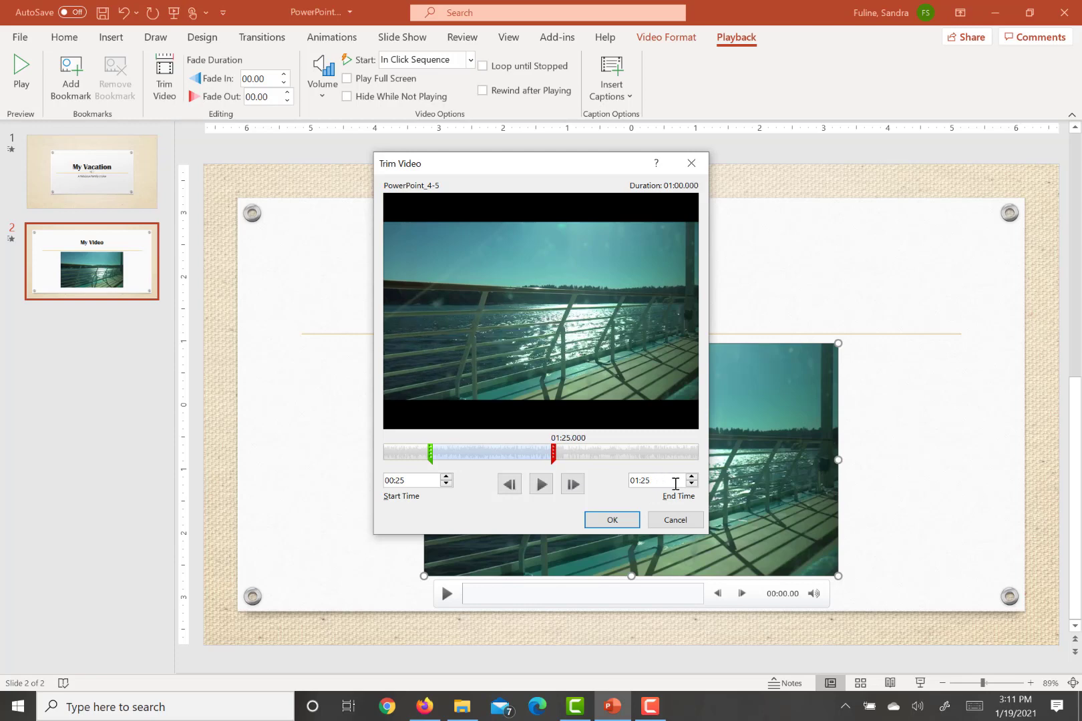
pyautogui.click(541, 485)
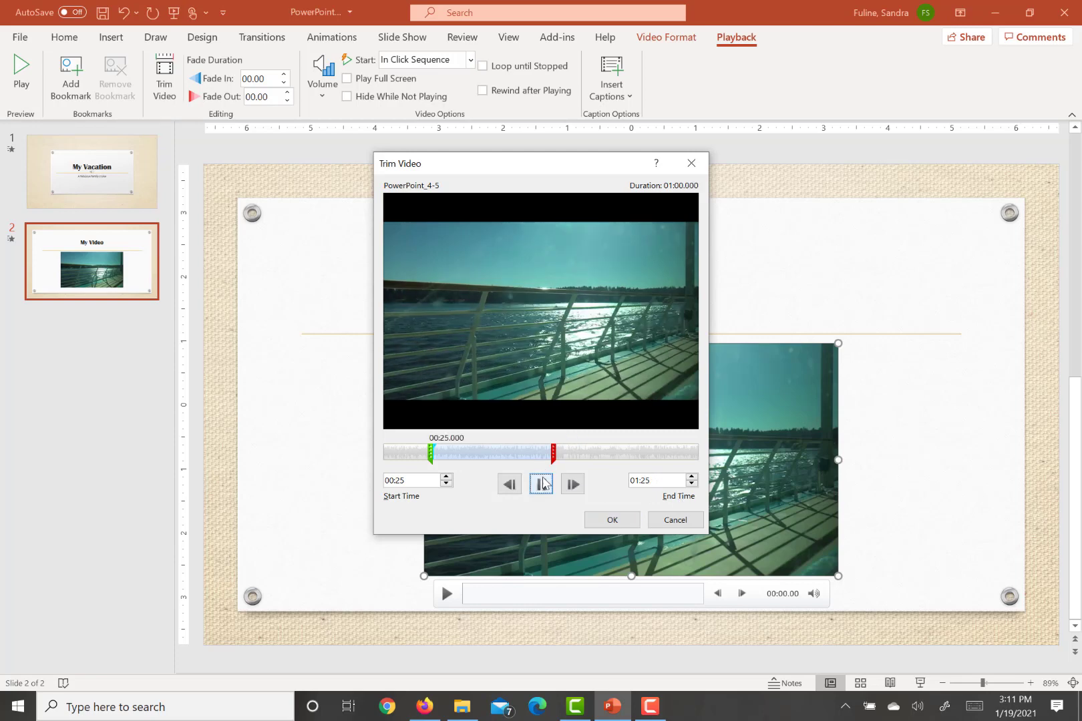
pyautogui.click(542, 490)
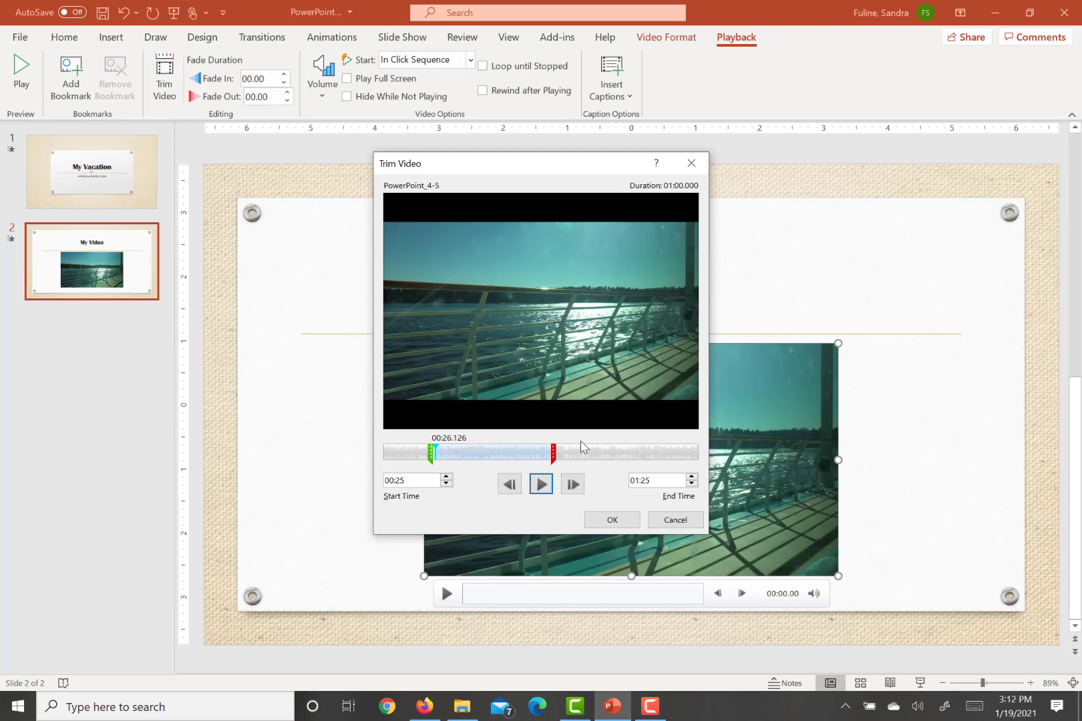
pyautogui.click(608, 521)
# Set the video Start to Automatically, Fade Out to 05.00 seconds, and Volume to Mute
pyautogui.click(469, 60)
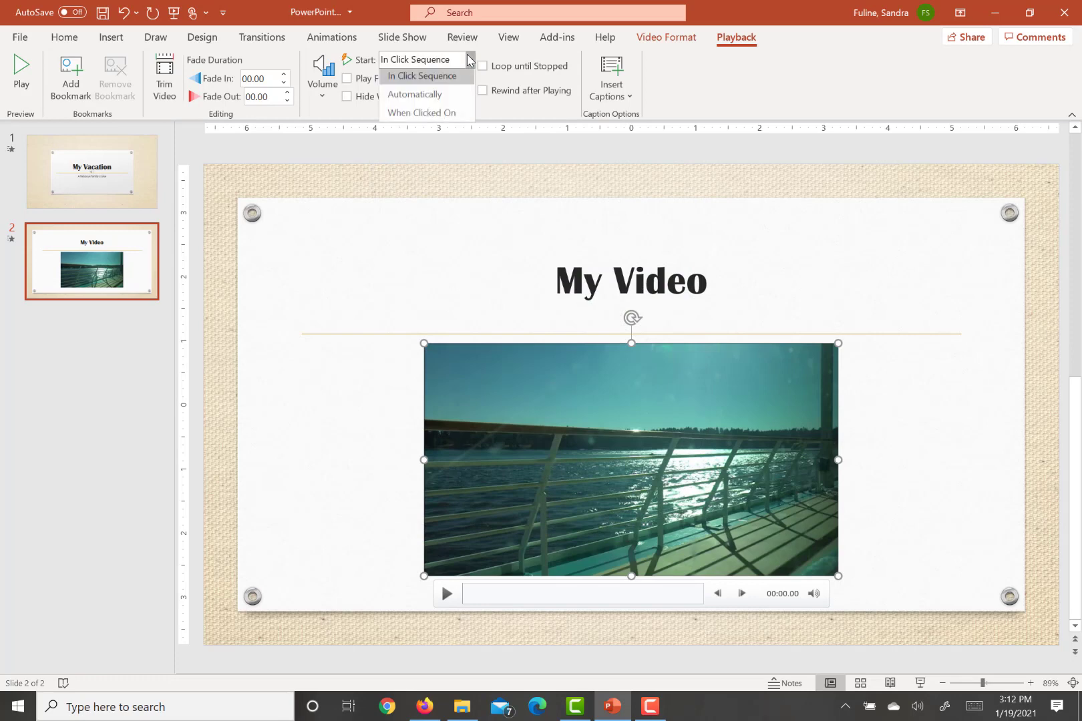
pyautogui.click(428, 100)
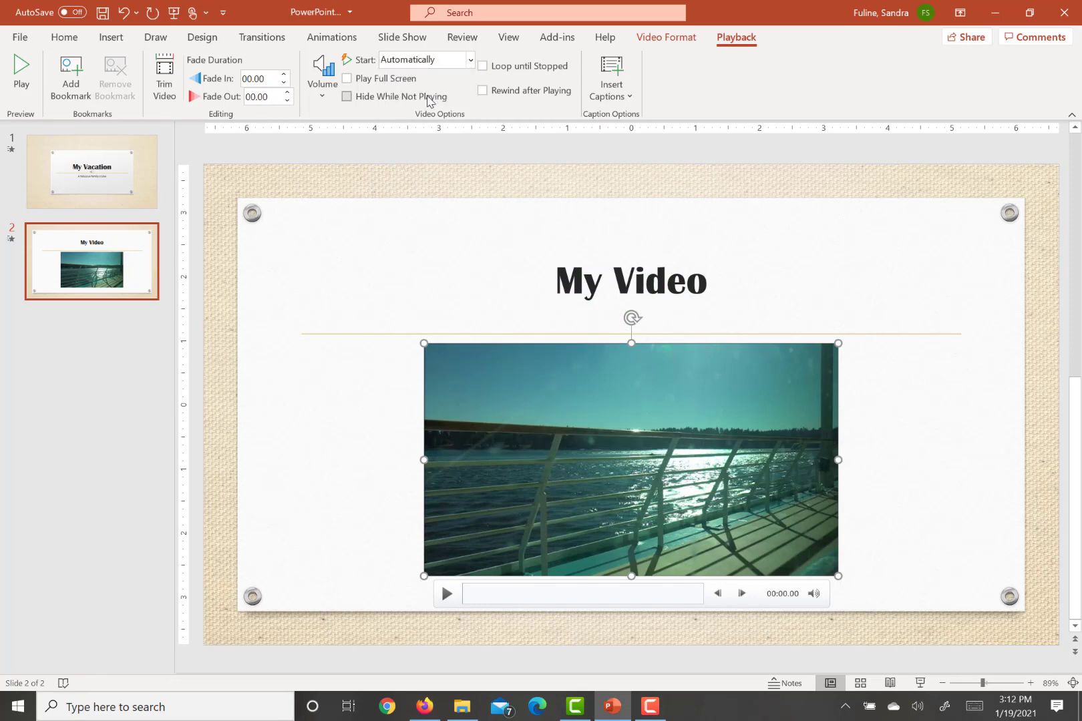
pyautogui.click(287, 93)
pyautogui.click(288, 93)
pyautogui.doubleClick(288, 94)
pyautogui.click(288, 94)
pyautogui.doubleClick(288, 94)
pyautogui.doubleClick(288, 94)
pyautogui.doubleClick(288, 93)
pyautogui.doubleClick(287, 94)
pyautogui.doubleClick(288, 94)
pyautogui.click(287, 93)
pyautogui.click(288, 94)
pyautogui.doubleClick(288, 93)
pyautogui.doubleClick(288, 94)
pyautogui.click(288, 101)
pyautogui.click(330, 92)
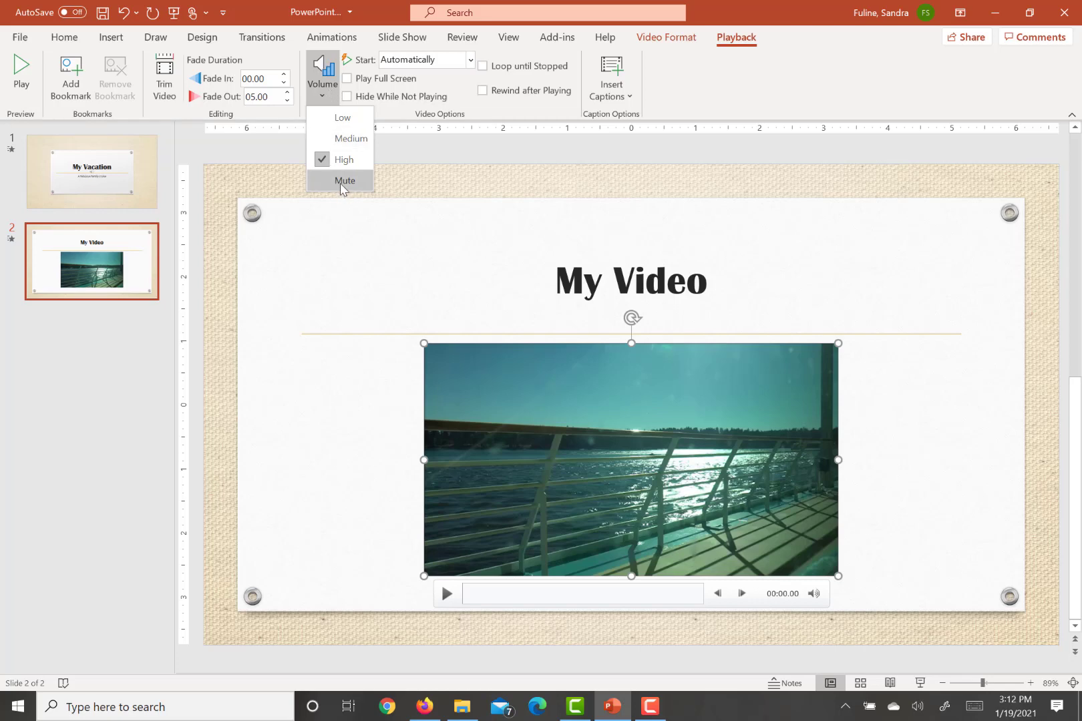
pyautogui.click(342, 181)
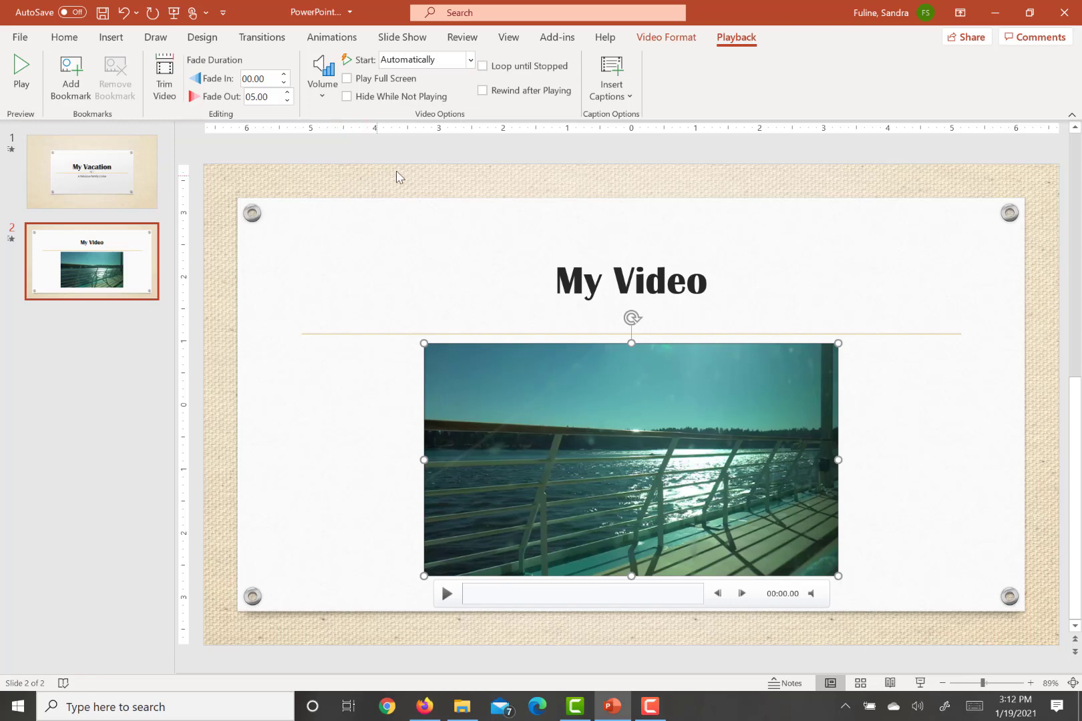
# Apply the Rotated, White style from the Moderate video styles to the slide 2 video
pyautogui.click(664, 40)
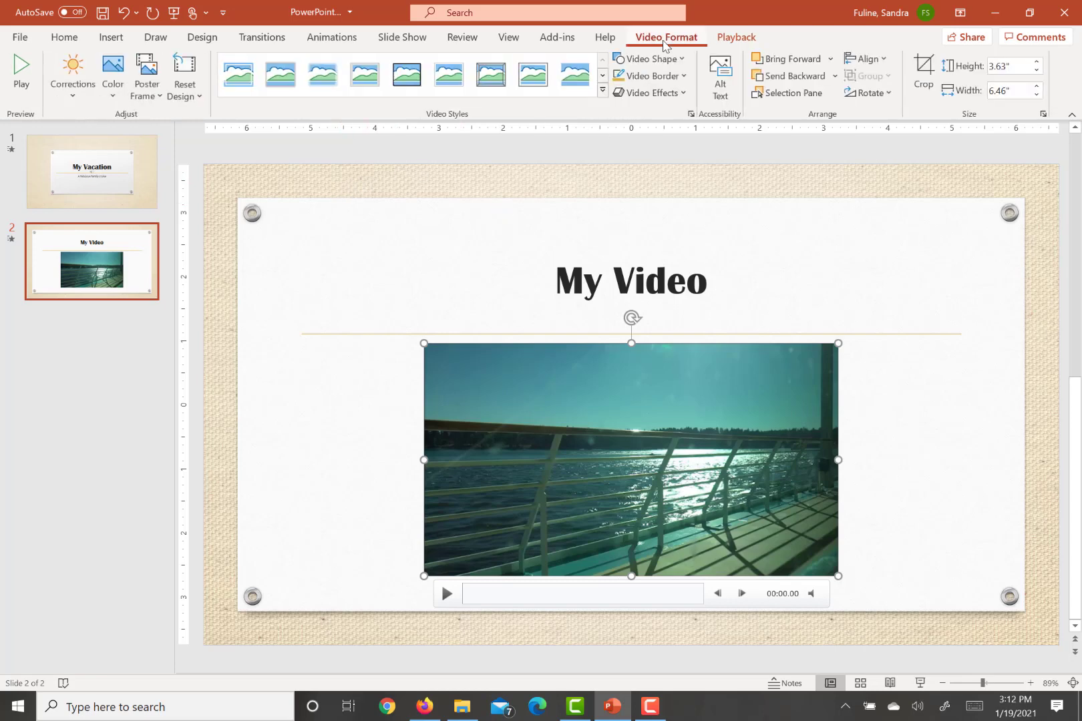
pyautogui.click(601, 91)
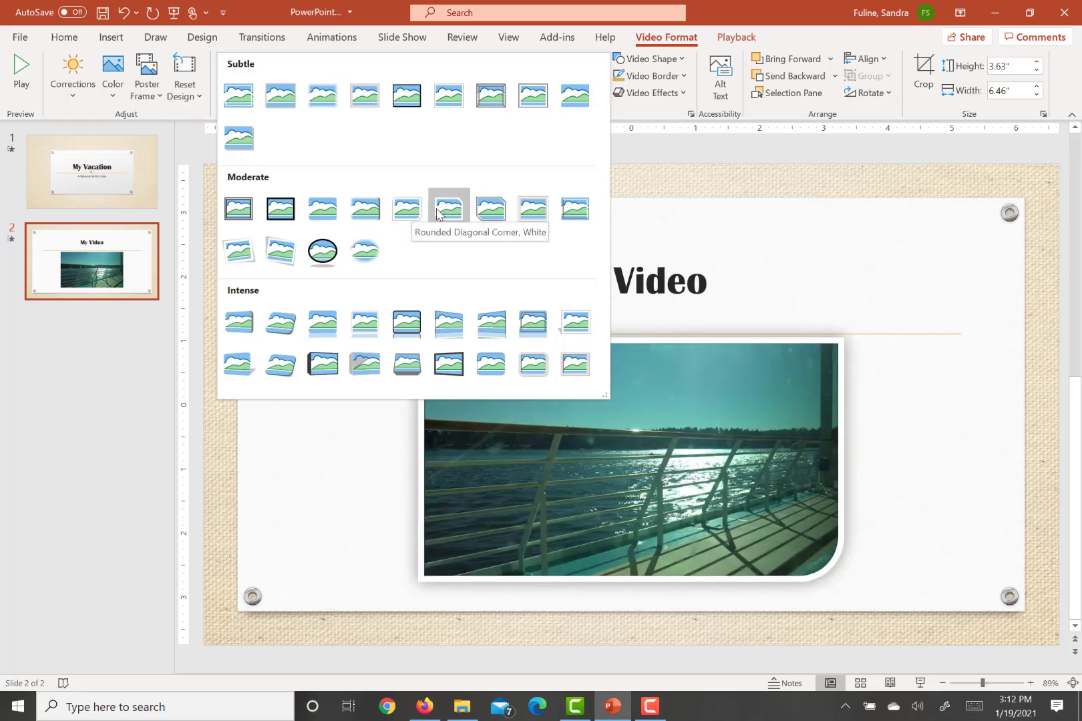
pyautogui.click(240, 252)
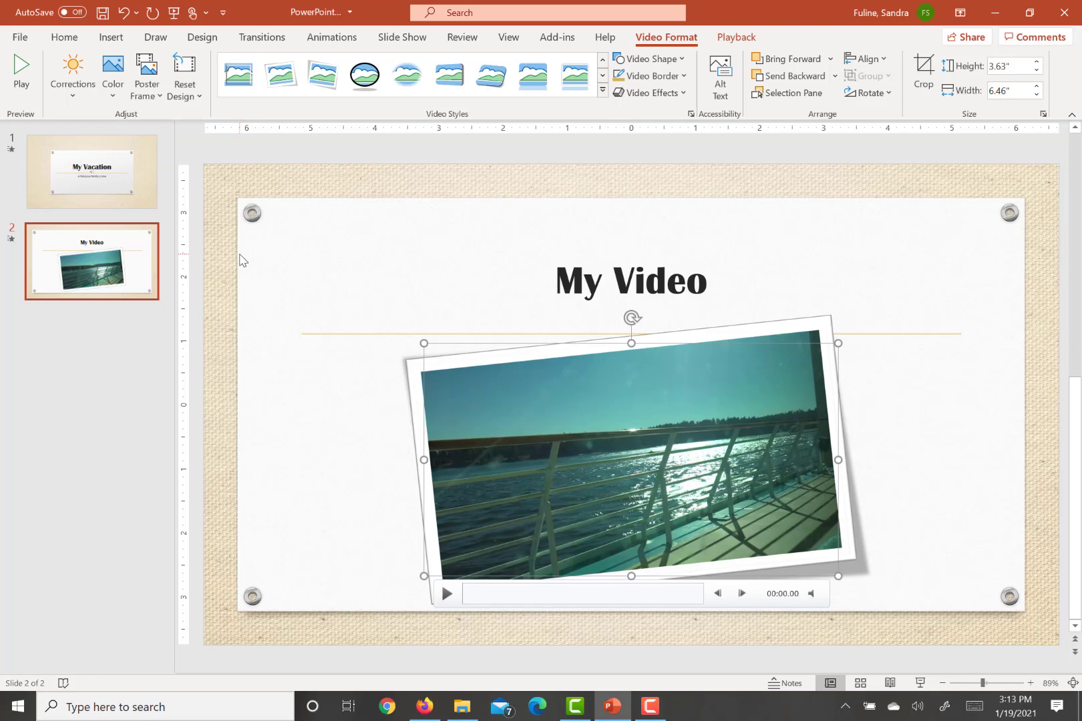
# Reduce the video width to 6" (3.37" tall) and deselect it
pyautogui.click(1037, 94)
pyautogui.click(1037, 94)
pyautogui.click(1037, 94)
pyautogui.click(1037, 95)
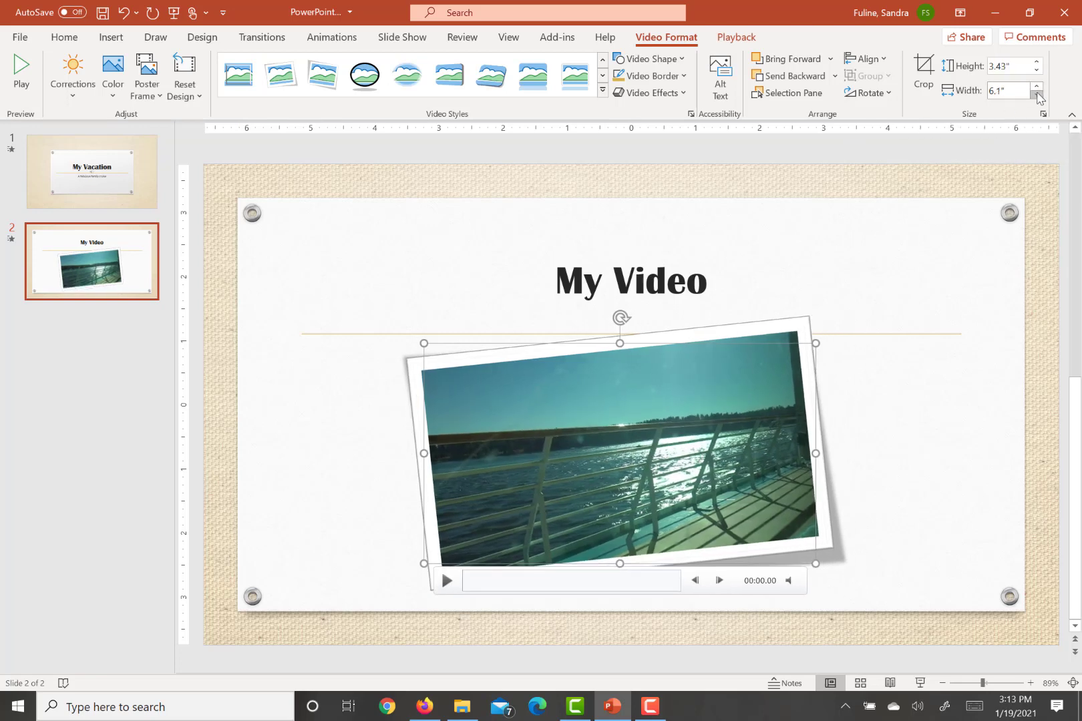
pyautogui.click(1037, 95)
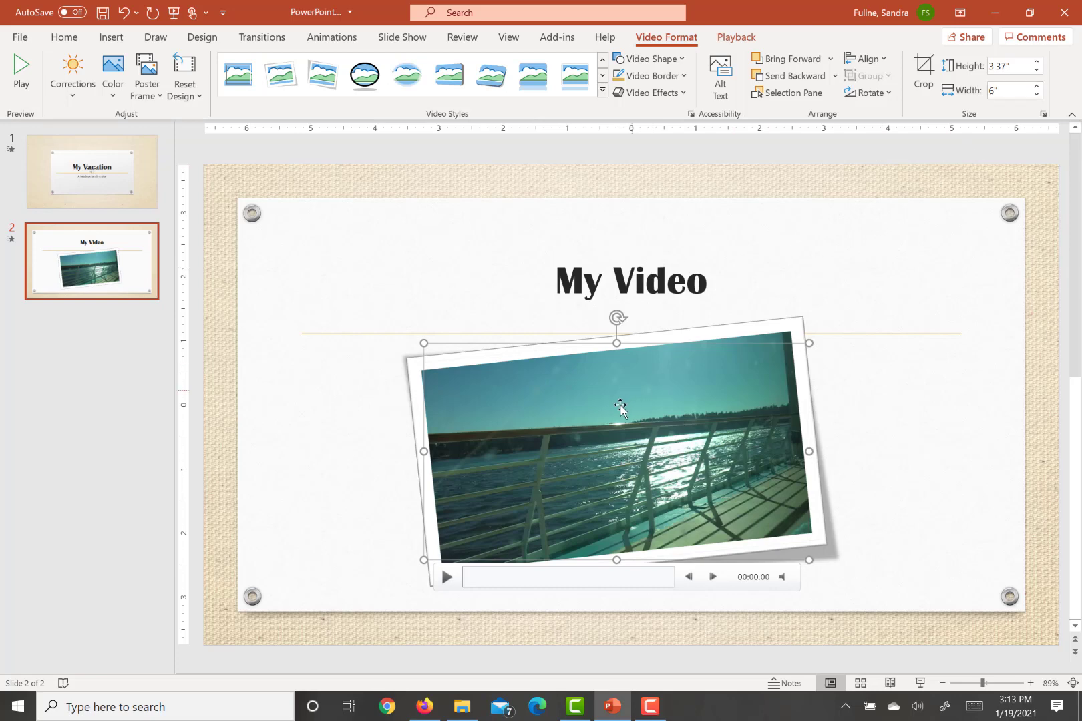
pyautogui.press('Escape')
# Position the video horizontally centred on slide 2, directly below the My Video title
pyautogui.moveTo(614, 423); pyautogui.dragTo(630, 418)
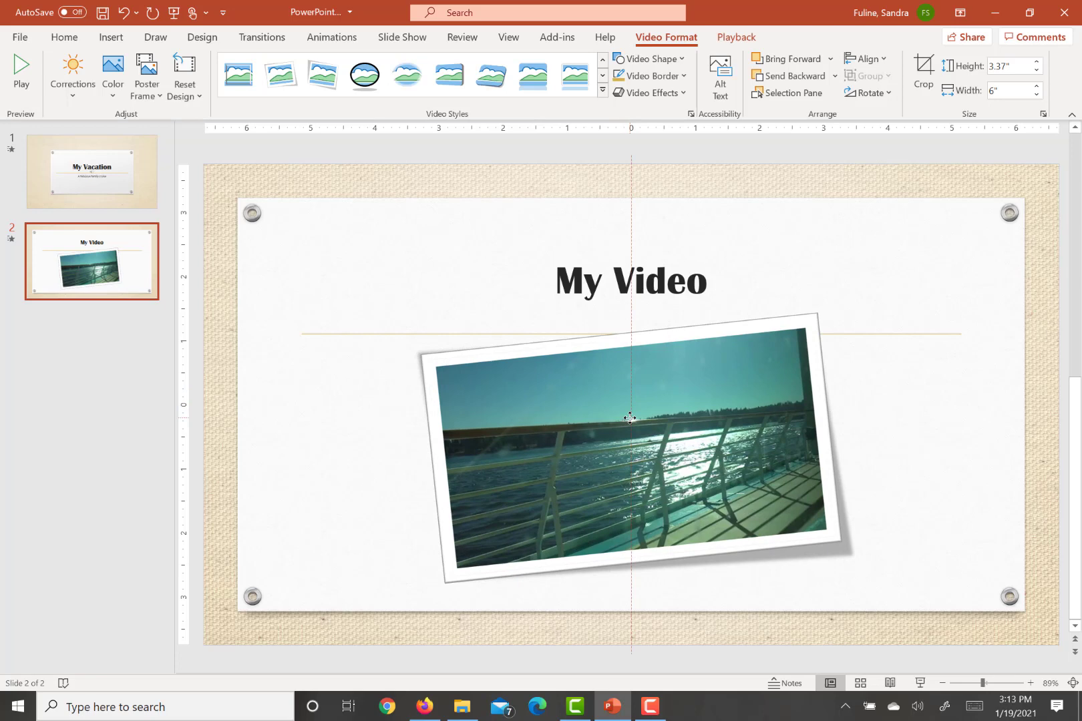
pyautogui.moveTo(630, 418); pyautogui.dragTo(627, 401)
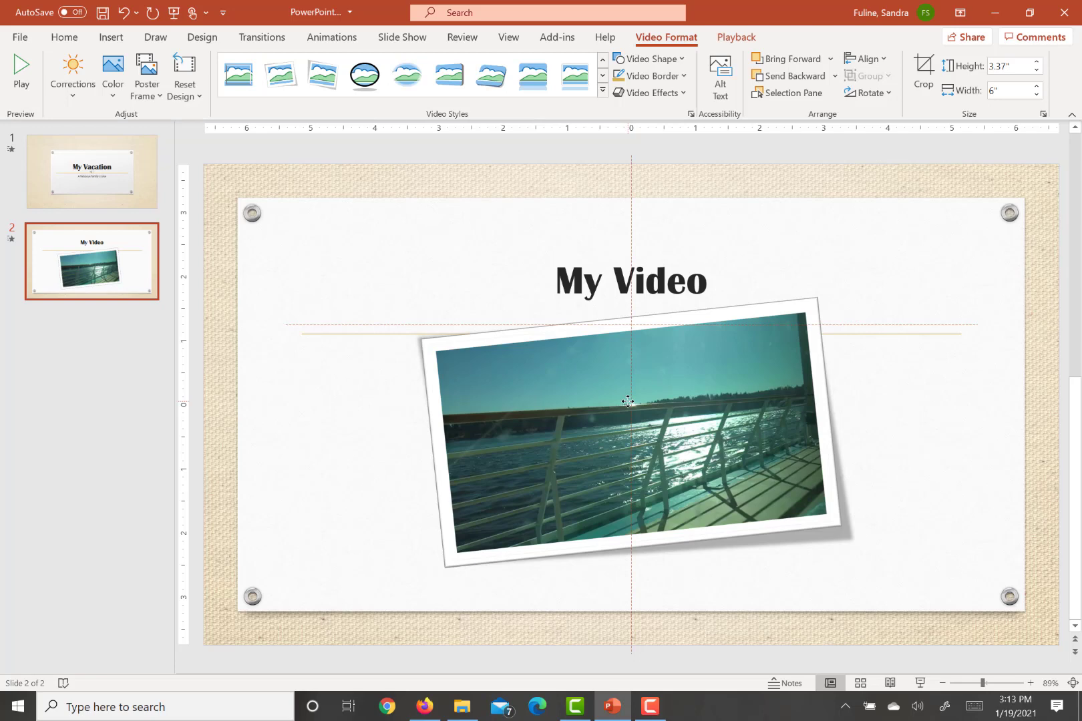
pyautogui.moveTo(628, 401); pyautogui.dragTo(626, 400)
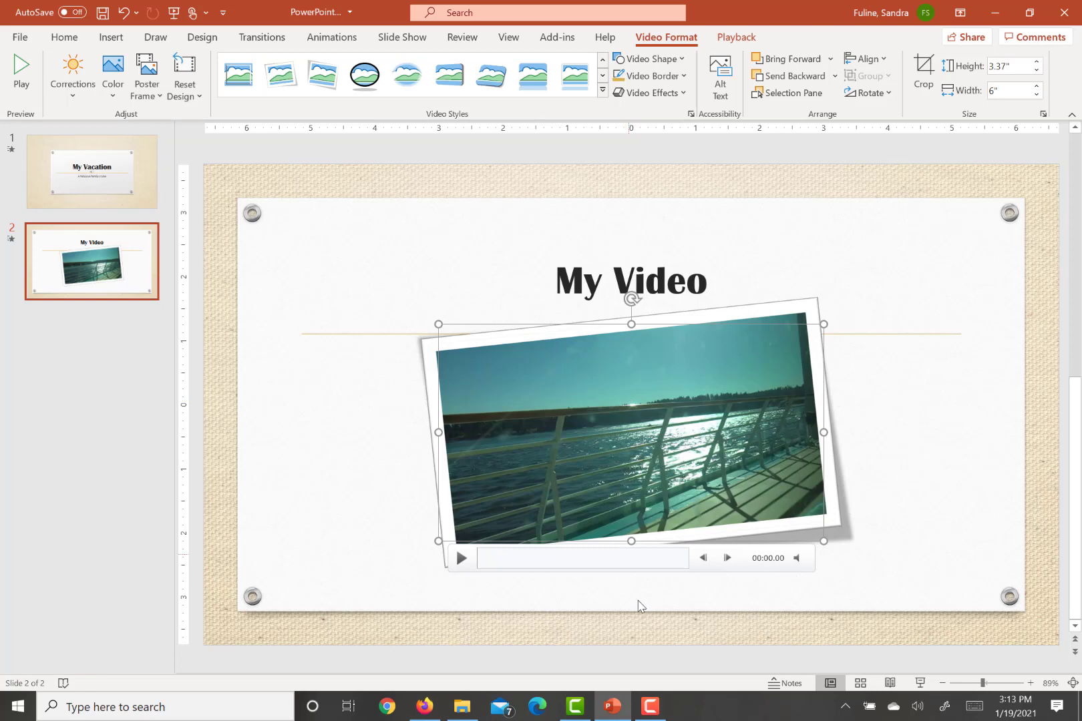
pyautogui.click(650, 706)
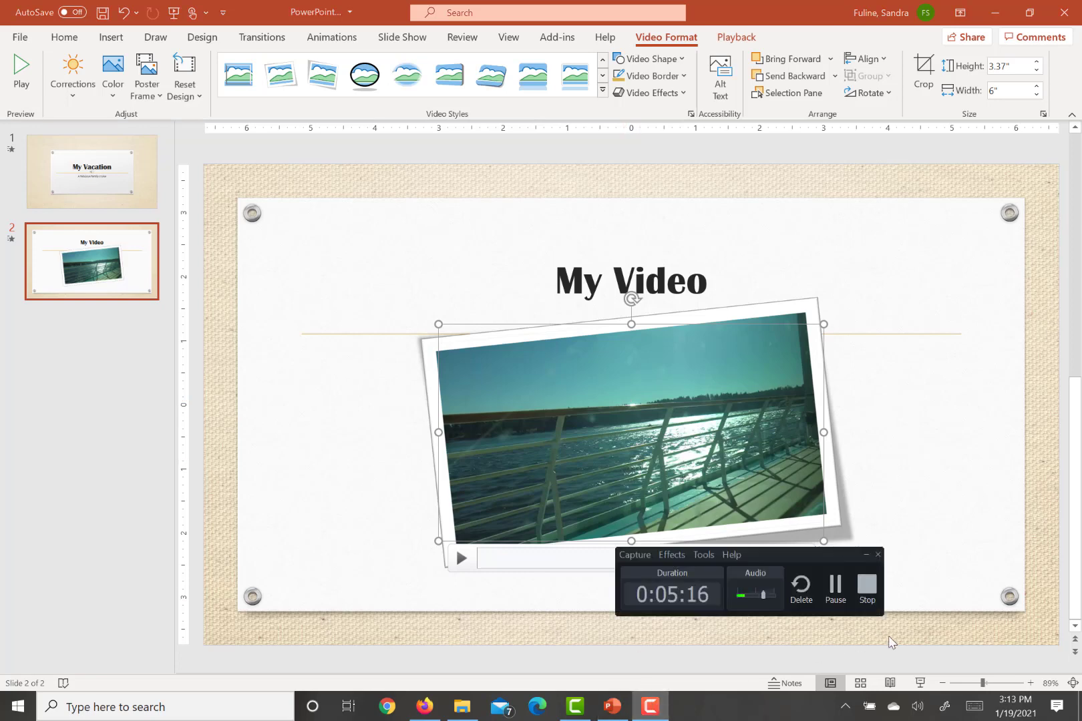